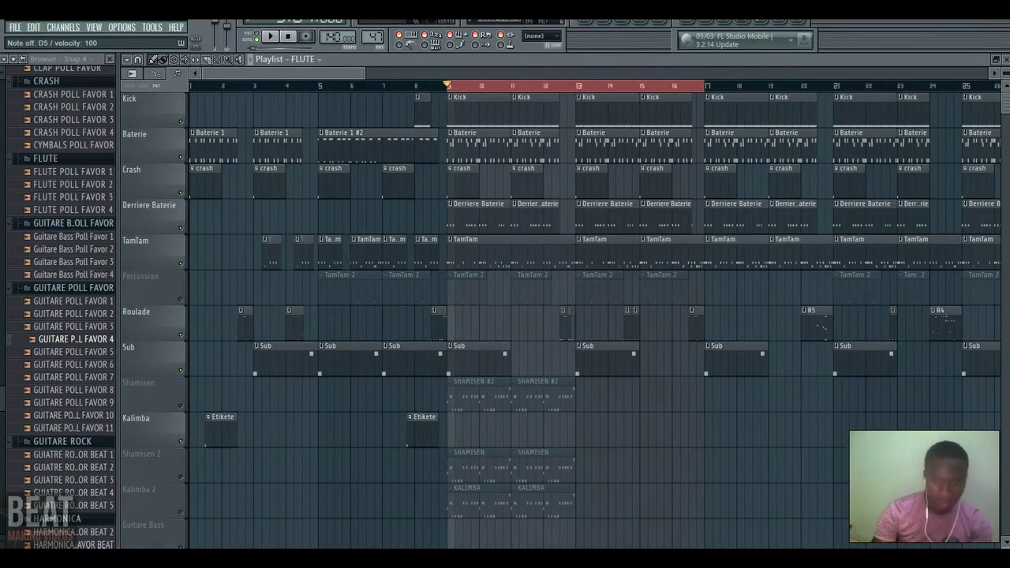
Play the looped playlist section starting at bar 9 to try out melody ideas over the beat.
{"action": "key", "text": "space"}
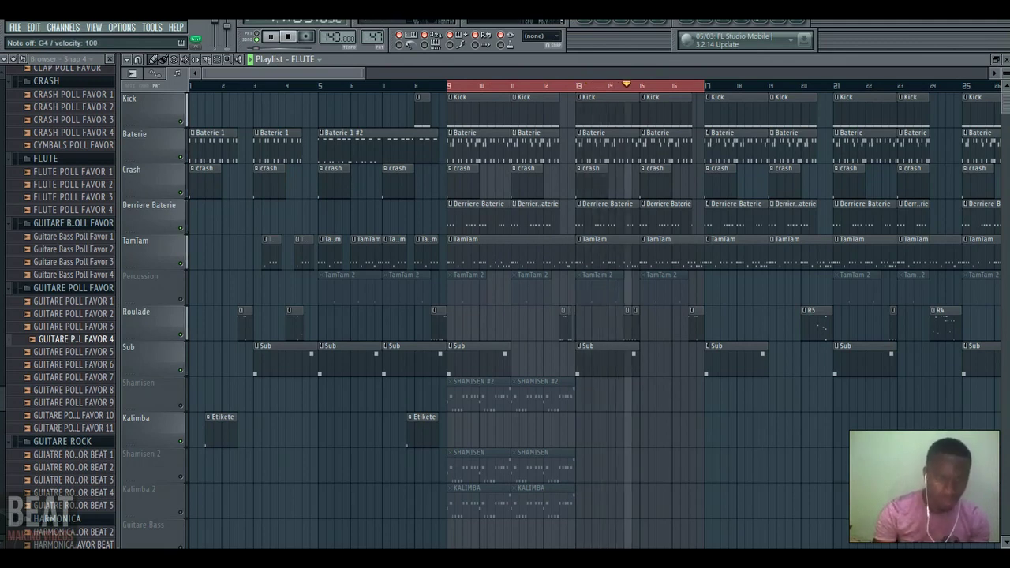
{"action": "key", "text": "space"}
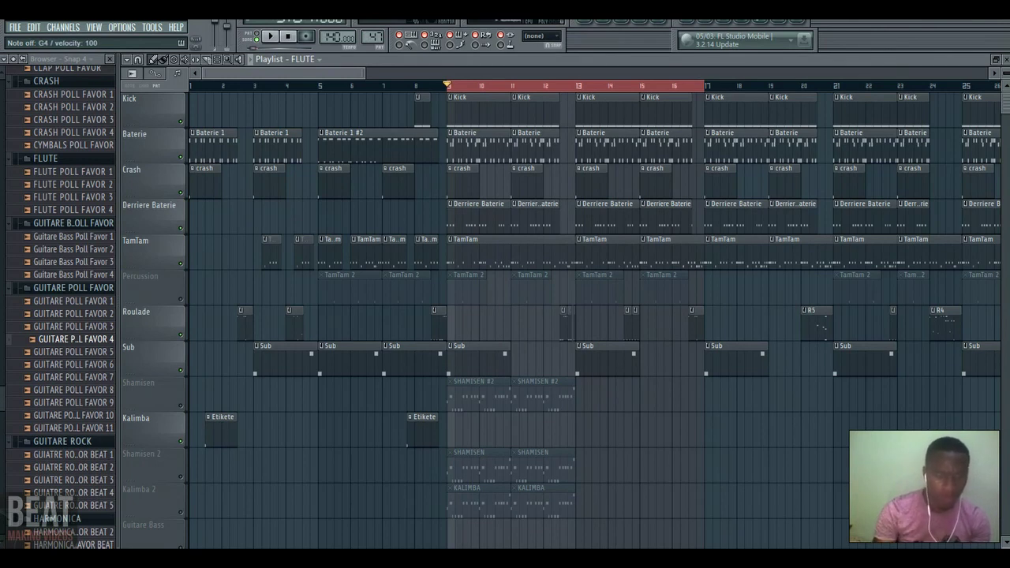
{"action": "key", "text": "space"}
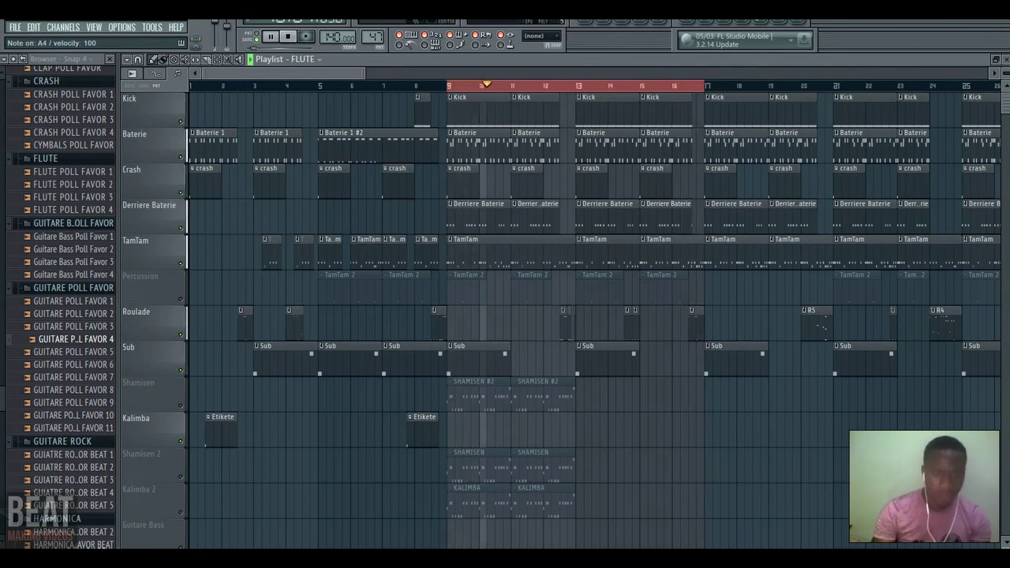
{"action": "key", "text": "space"}
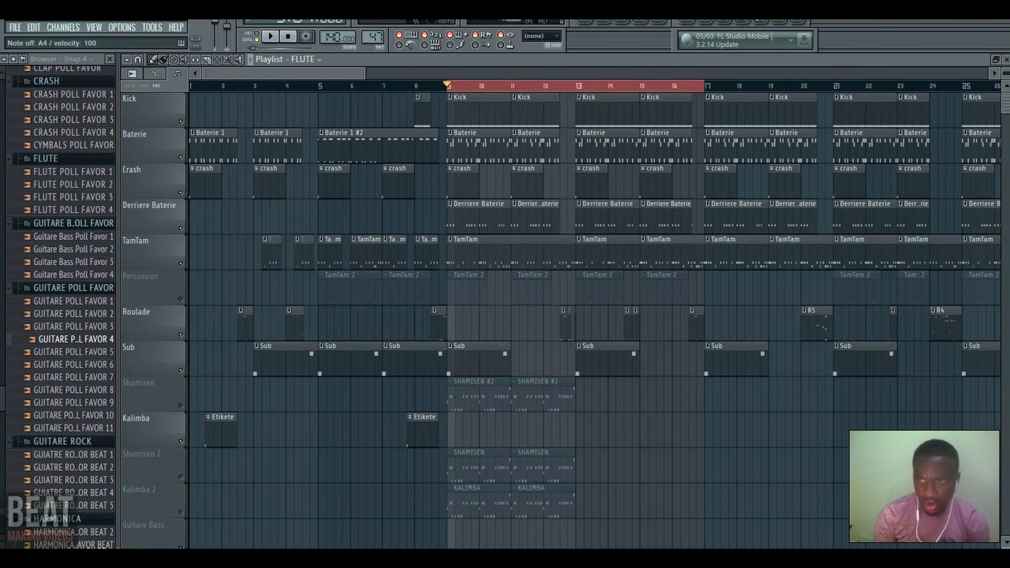
Create a new pattern named GUITARE in the step sequencer.
{"action": "left_click_drag", "start_coordinate": [1005, 110], "coordinate": [1005, 157]}
{"action": "left_click", "coordinate": [424, 35]}
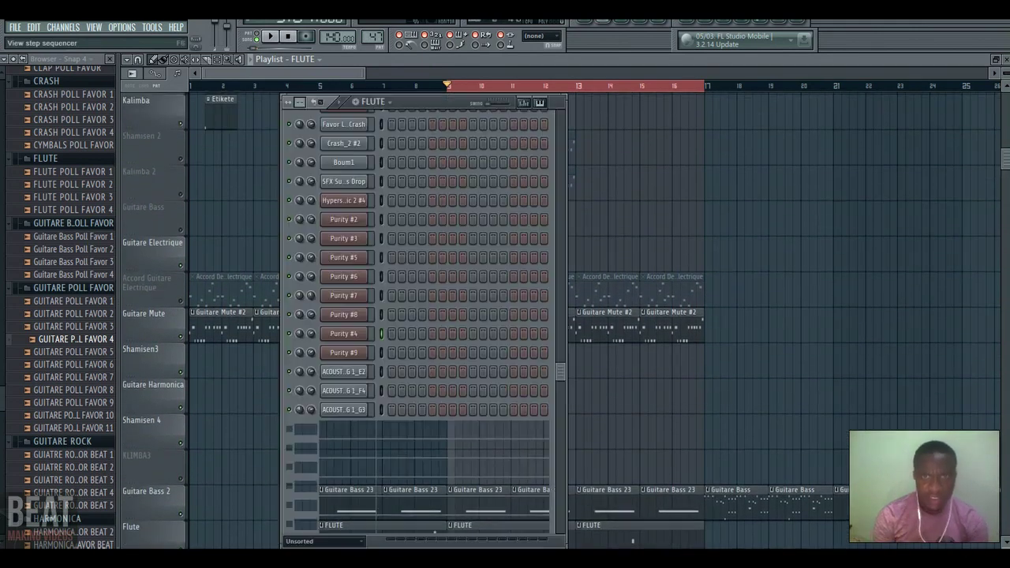
{"action": "left_click", "coordinate": [356, 103]}
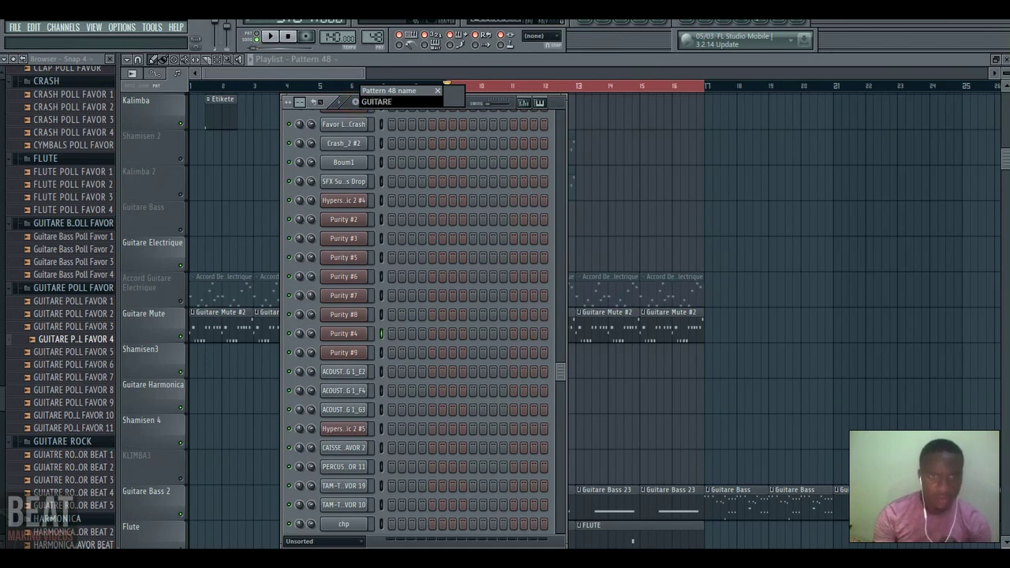
{"action": "type", "text": "GUITARE"}
{"action": "key", "text": "Return"}
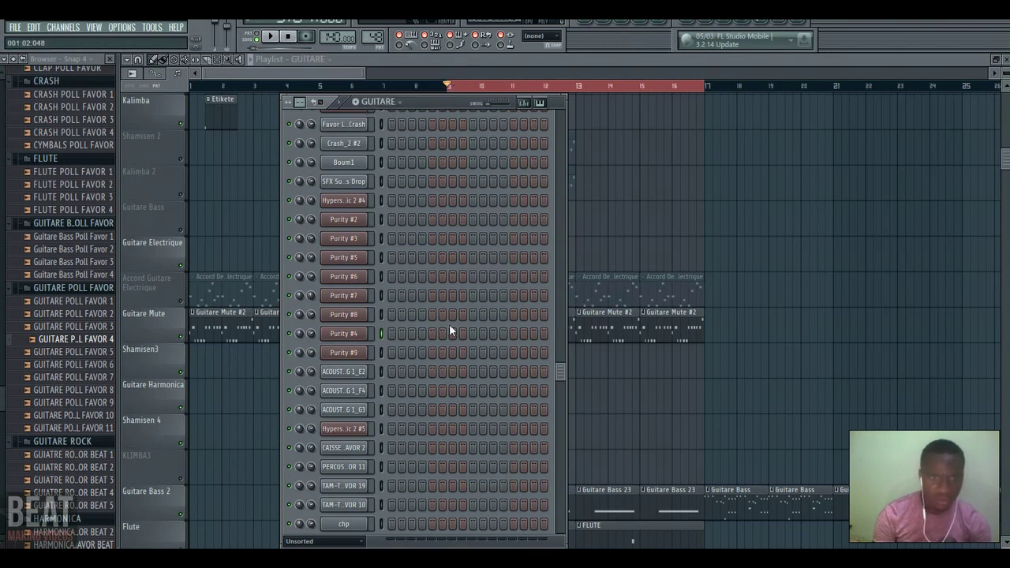
Check the guitar preset loaded in the Purity #4 instrument and close its windows.
{"action": "left_click", "coordinate": [359, 335]}
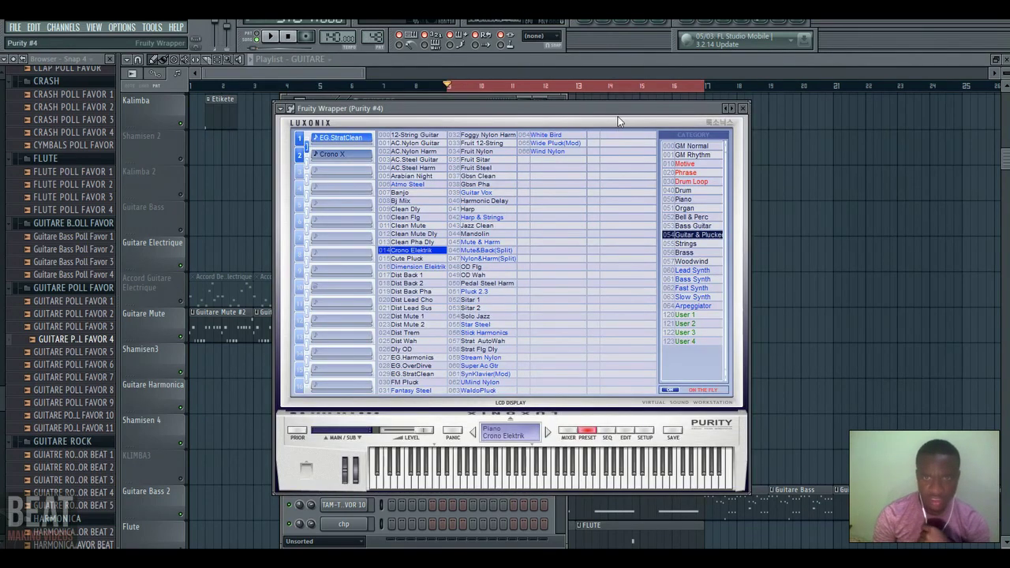
{"action": "left_click_drag", "start_coordinate": [614, 108], "coordinate": [553, 109]}
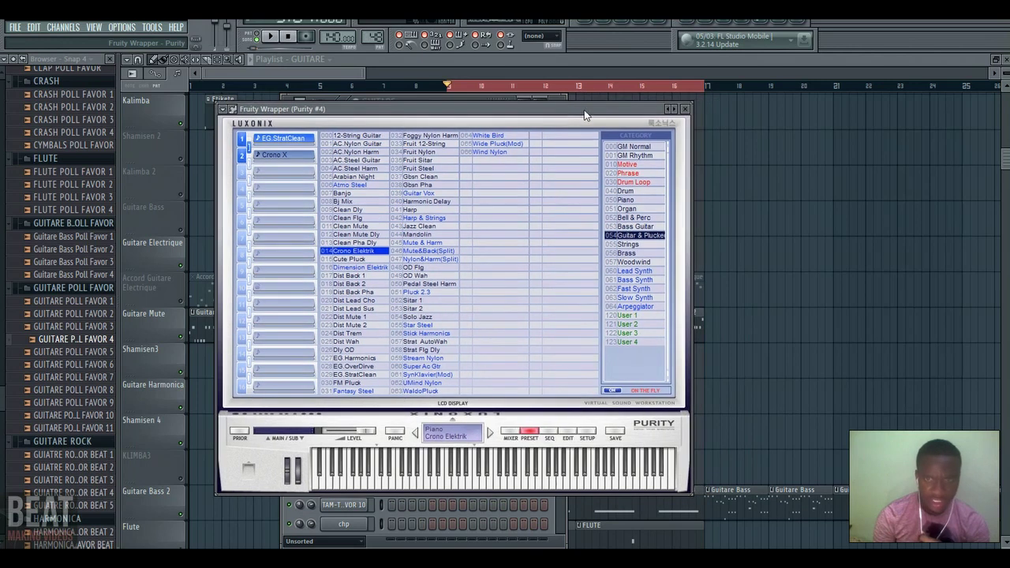
{"action": "left_click", "coordinate": [687, 110]}
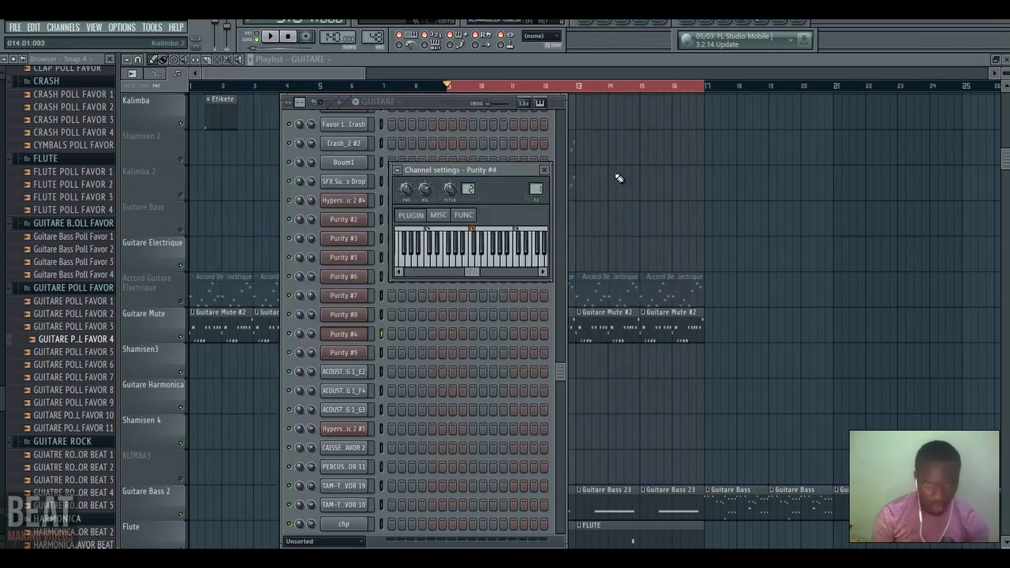
{"action": "left_click", "coordinate": [543, 171]}
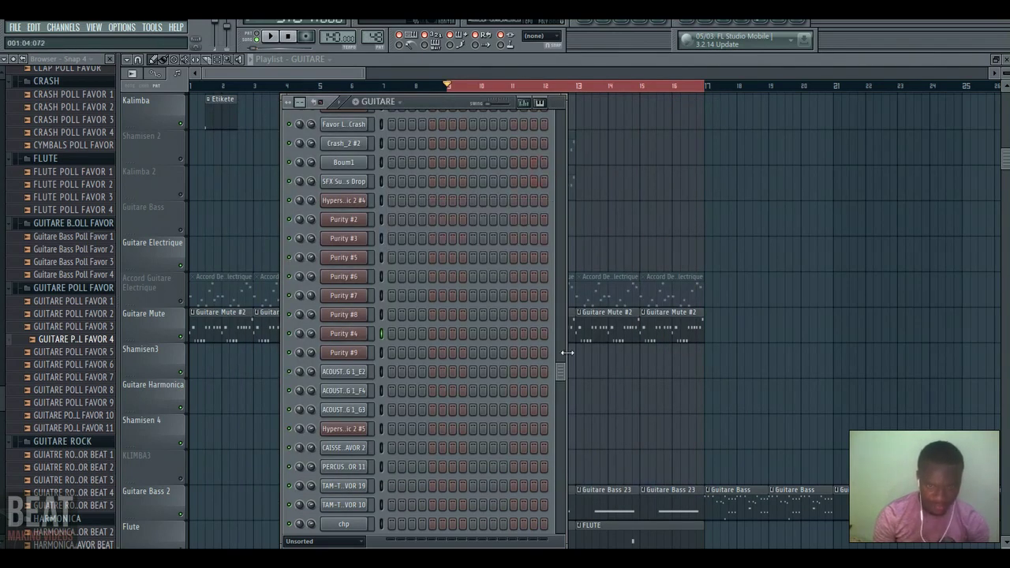
{"action": "left_click_drag", "start_coordinate": [559, 370], "coordinate": [560, 373]}
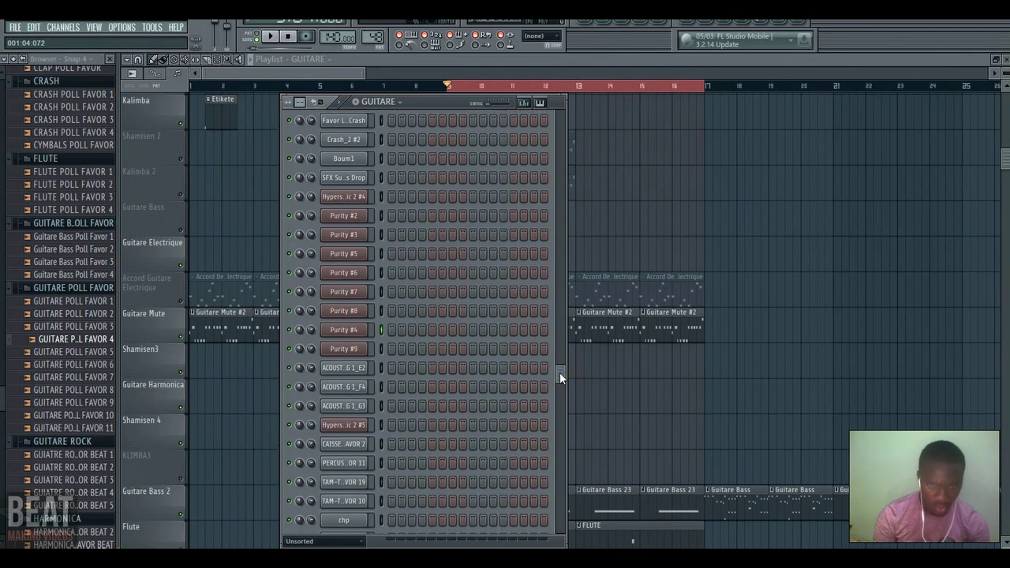
Place a GUITARE pattern clip at bar 9 on the Guitare Electrique track and play the loop briefly.
{"action": "key", "text": "F6"}
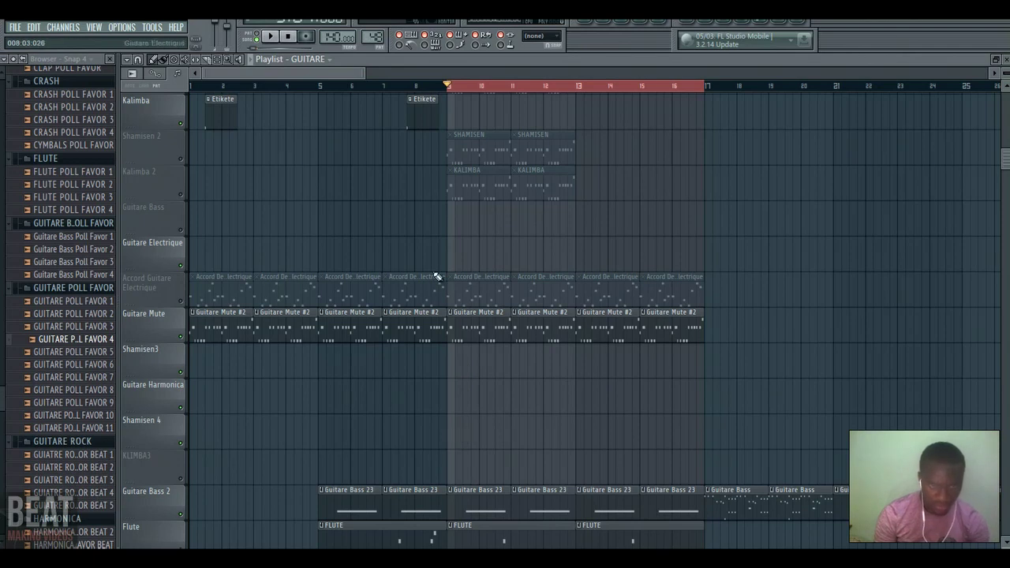
{"action": "left_click", "coordinate": [448, 250]}
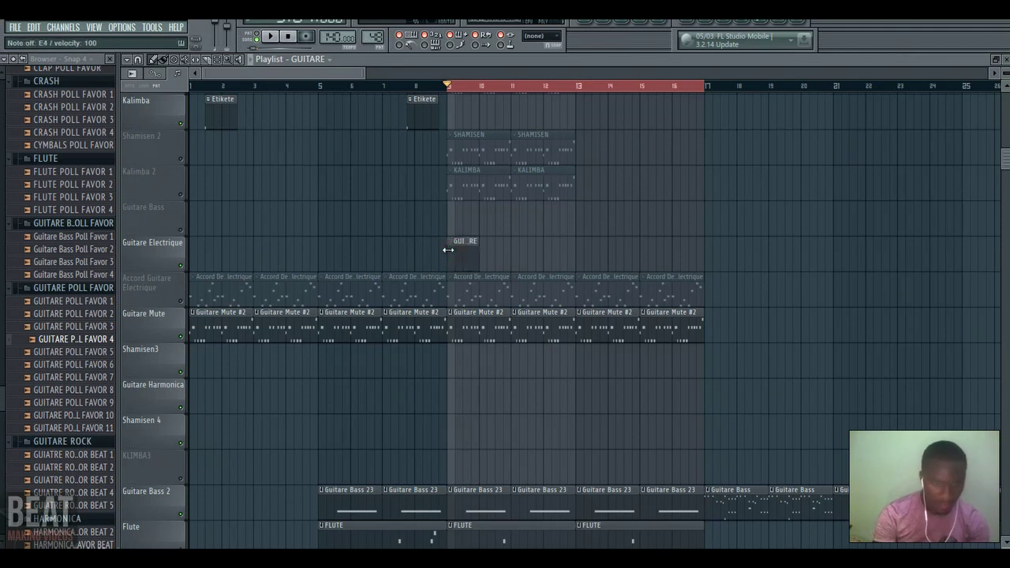
{"action": "key", "text": "space"}
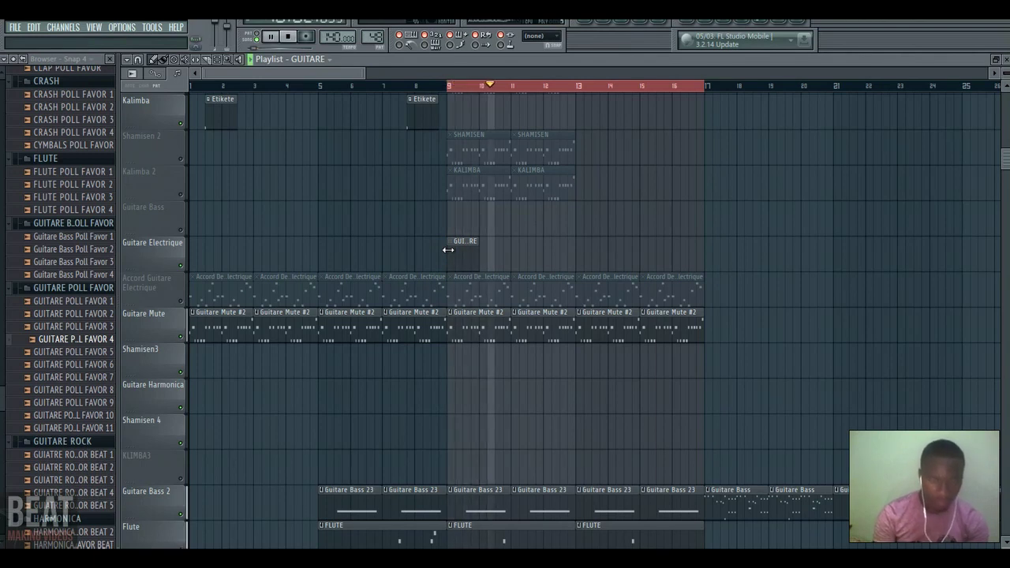
{"action": "key", "text": "space"}
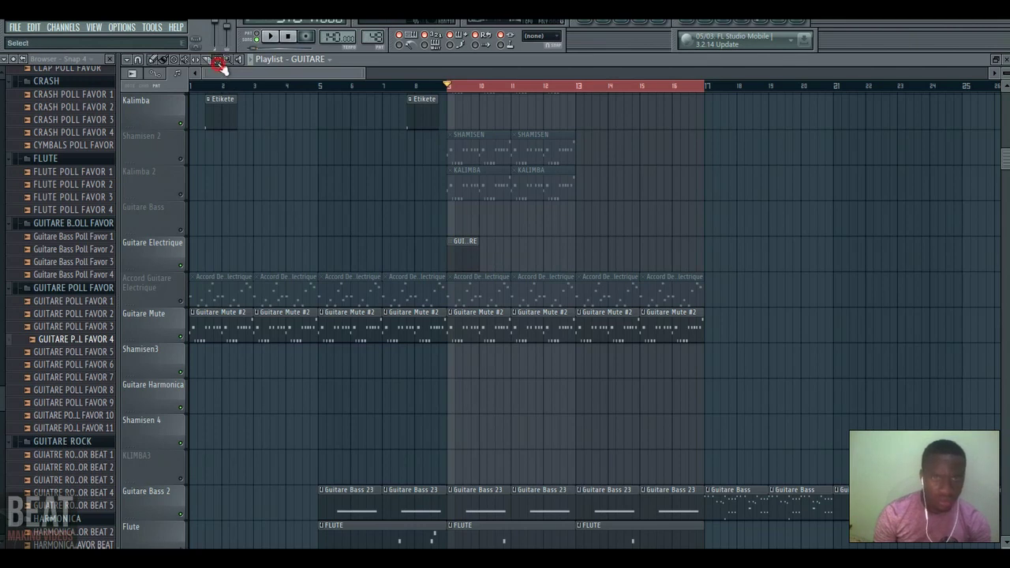
Shorten the playlist loop to bars 9 through 12, play it, deselect the clips and return to the draw tool.
{"action": "left_click_drag", "start_coordinate": [576, 92], "coordinate": [575, 90]}
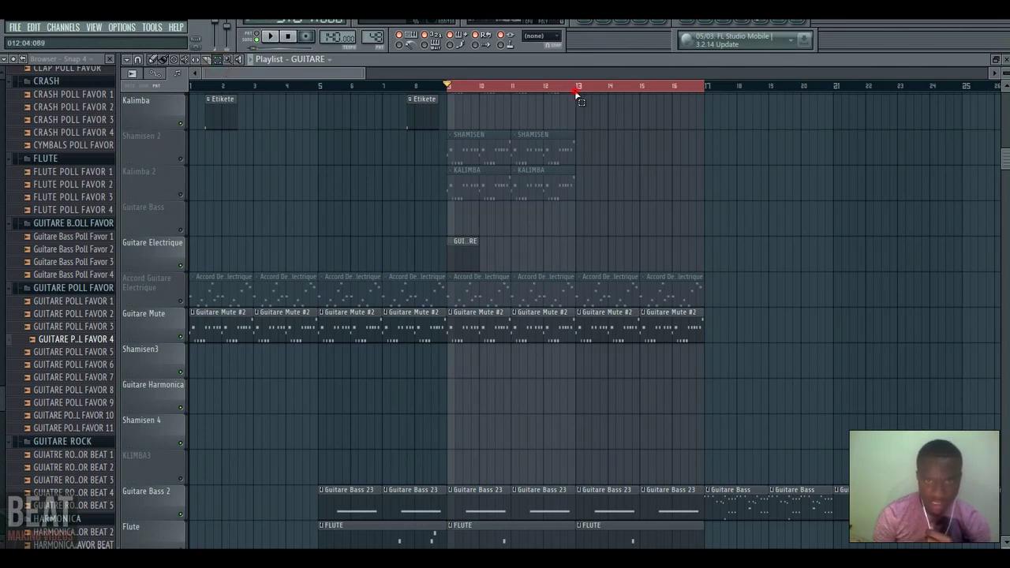
{"action": "key", "text": "space"}
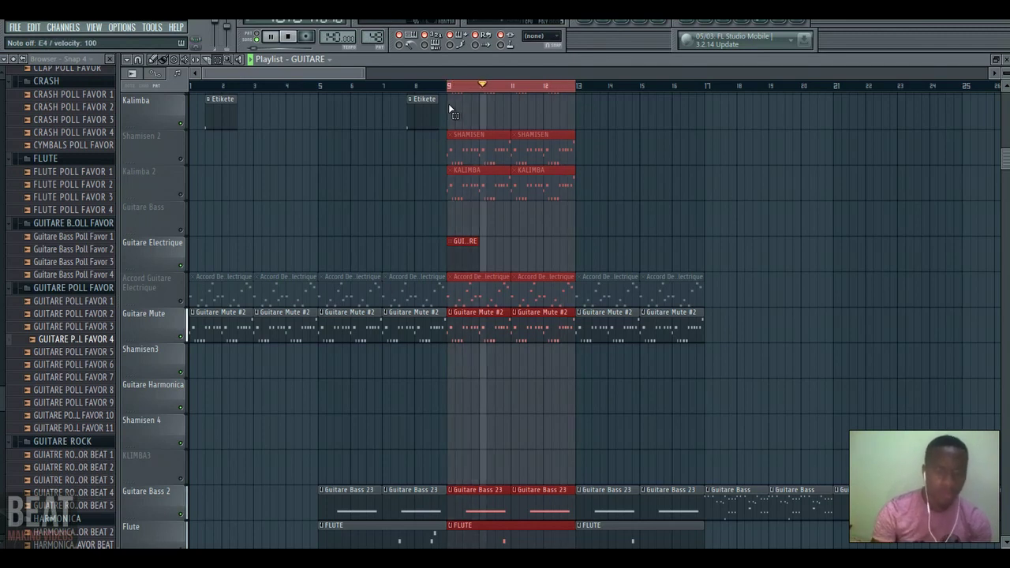
{"action": "key", "text": "space"}
{"action": "left_click", "coordinate": [307, 131]}
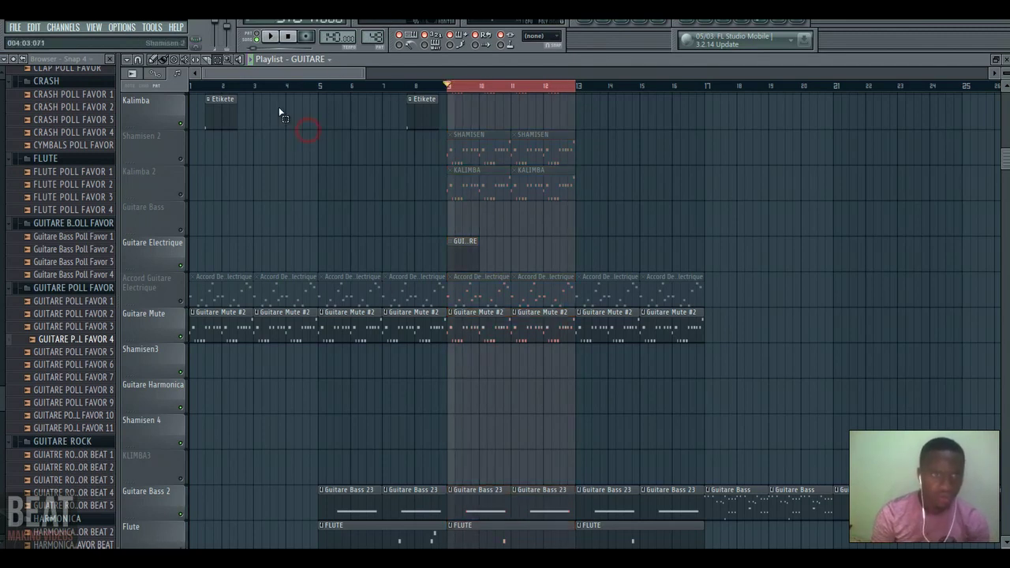
{"action": "left_click", "coordinate": [153, 62]}
Record a live guitar melody into the GUITARE pattern over the loop and stop playback.
{"action": "left_click", "coordinate": [308, 37]}
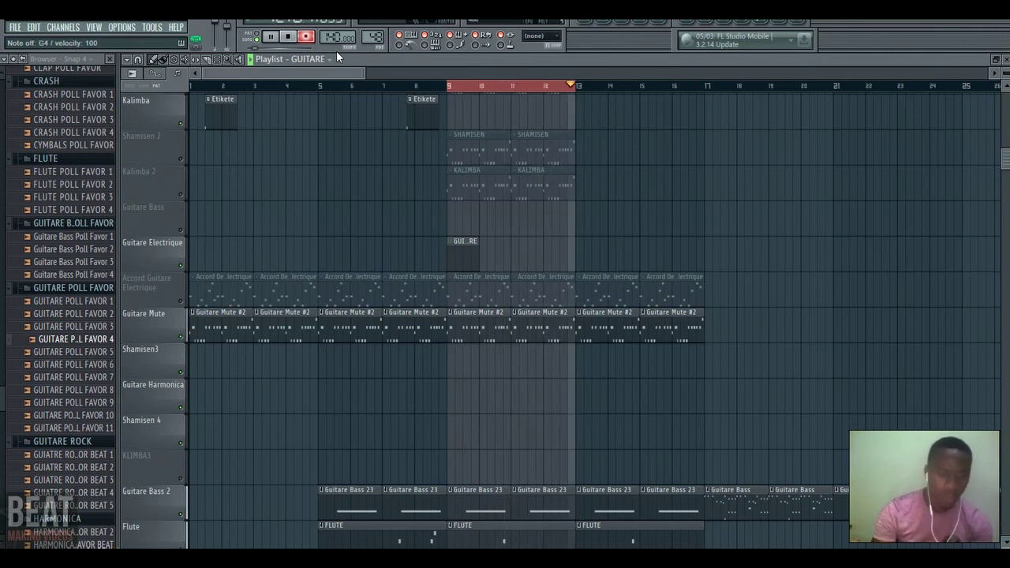
{"action": "left_click", "coordinate": [306, 36]}
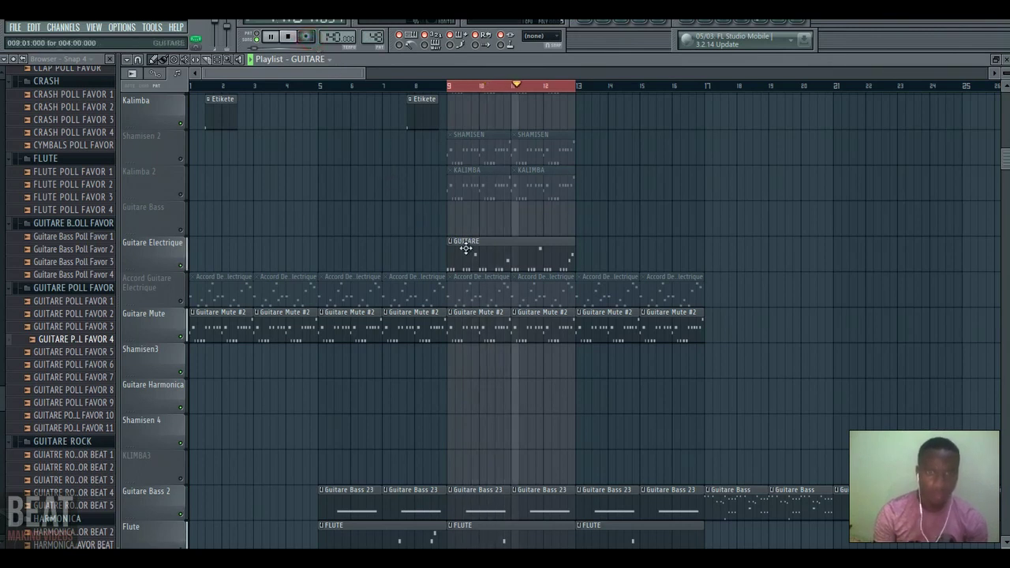
{"action": "key", "text": "space"}
Open the recorded Purity #4 notes in the piano roll and nudge the second E4 note of bar 1 slightly earlier.
{"action": "left_click", "coordinate": [610, 24]}
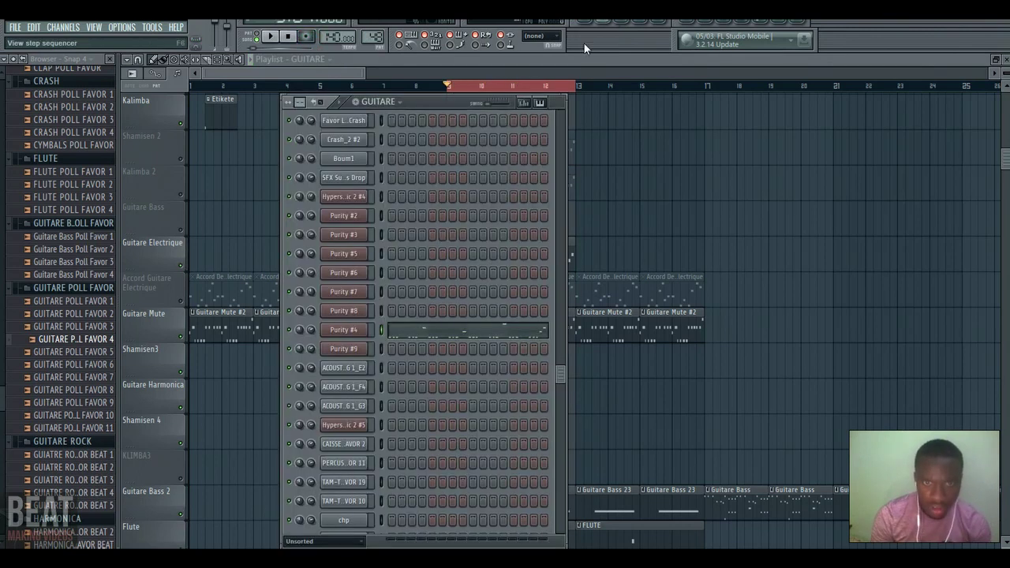
{"action": "left_click", "coordinate": [466, 335]}
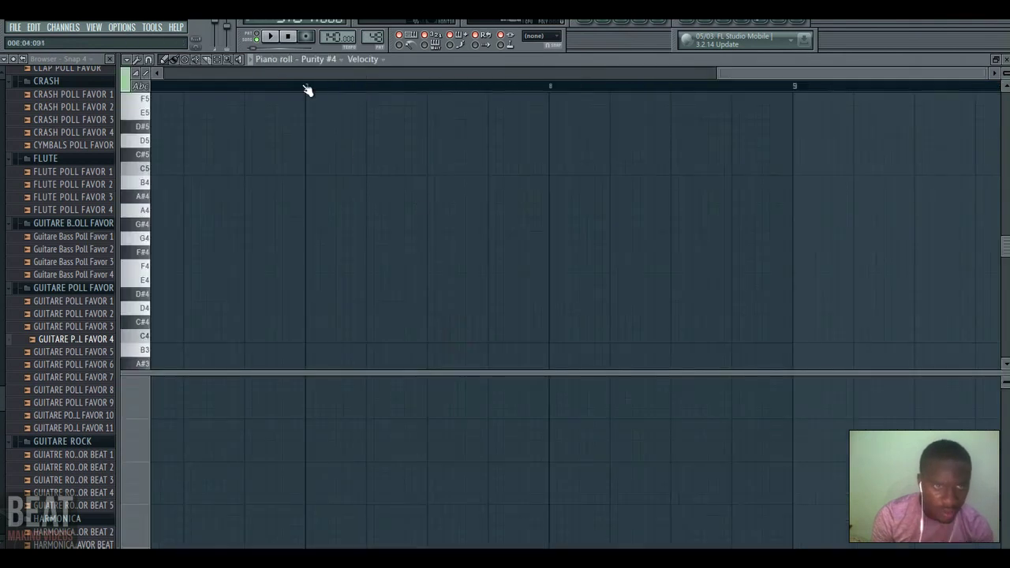
{"action": "left_click", "coordinate": [278, 72]}
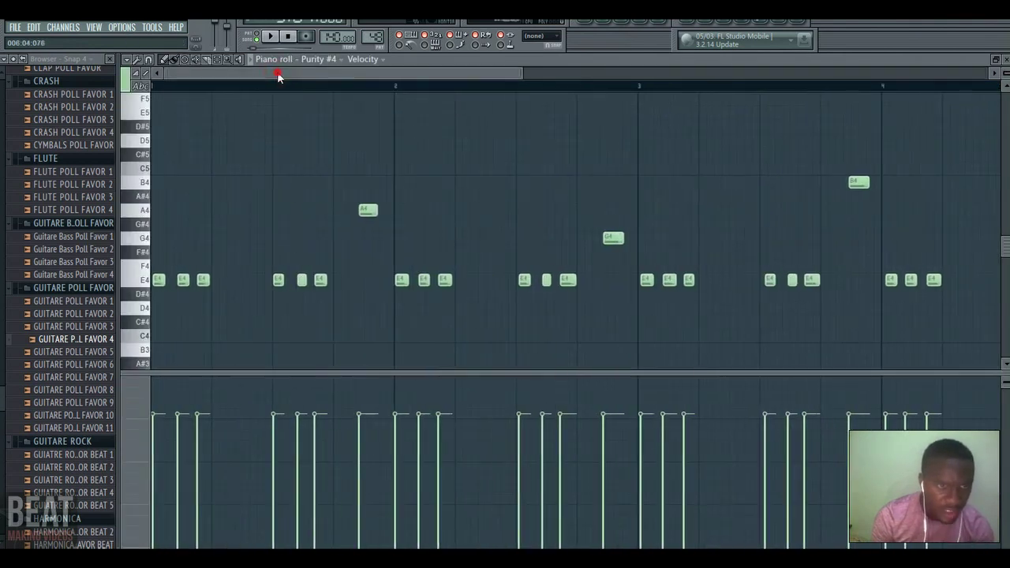
{"action": "left_click", "coordinate": [158, 280]}
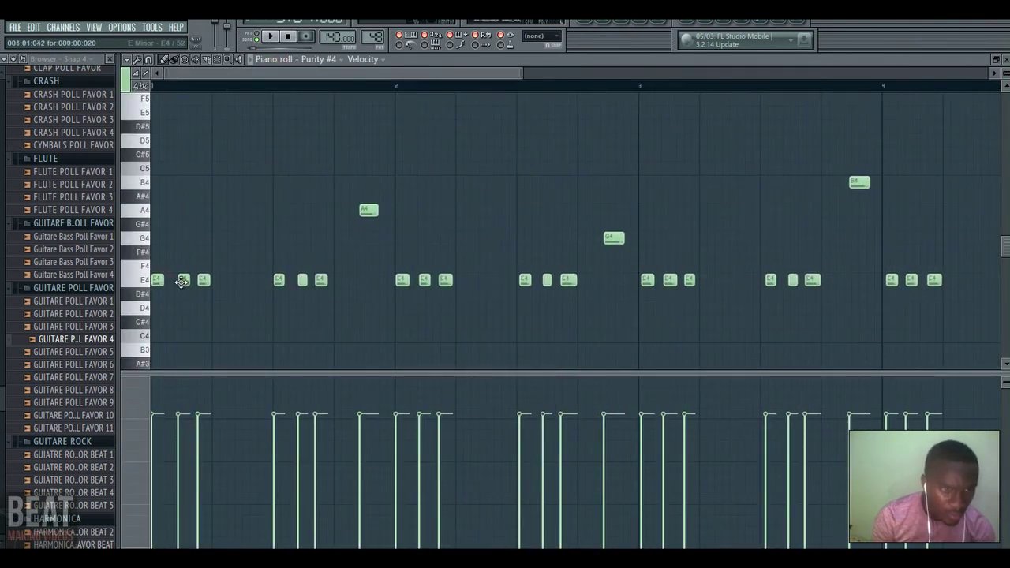
{"action": "left_click", "coordinate": [182, 281]}
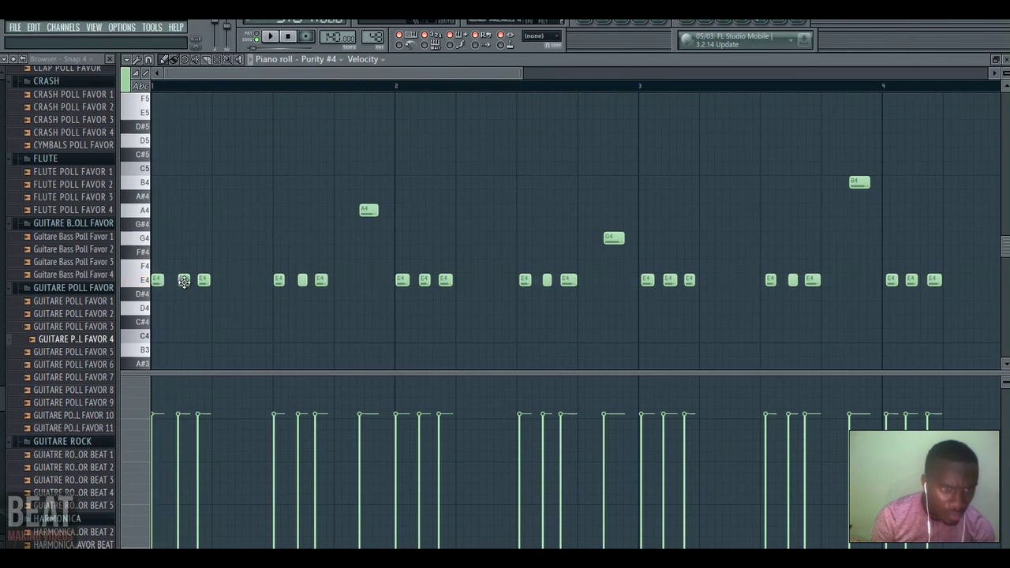
{"action": "left_click_drag", "start_coordinate": [183, 282], "coordinate": [180, 282]}
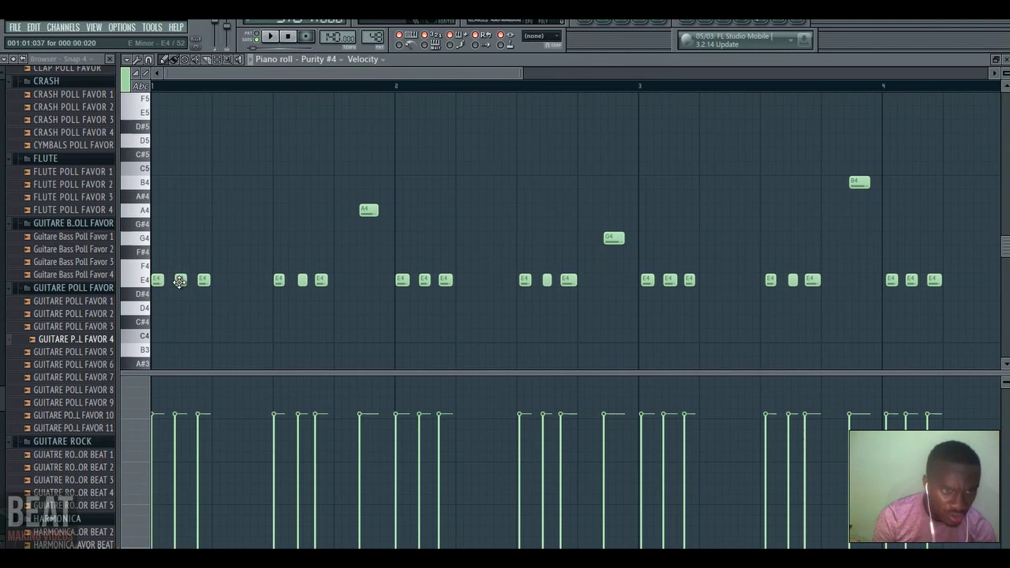
During playback, nudge the first two E4 notes in the second half of bar 3 and bar 4's first E4 earlier.
{"action": "key", "text": "space"}
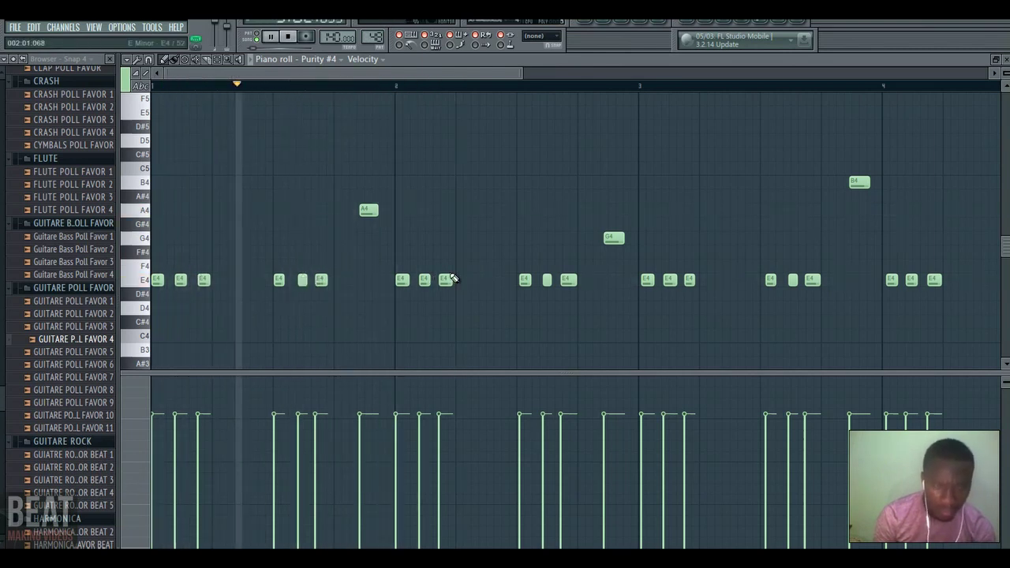
{"action": "left_click_drag", "start_coordinate": [468, 76], "coordinate": [580, 77]}
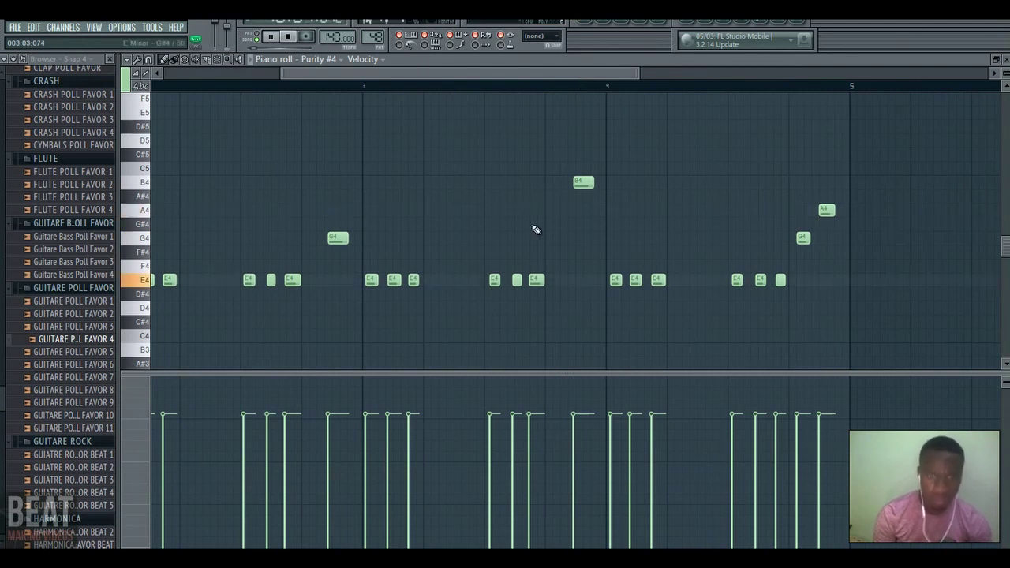
{"action": "left_click_drag", "start_coordinate": [495, 280], "coordinate": [491, 280]}
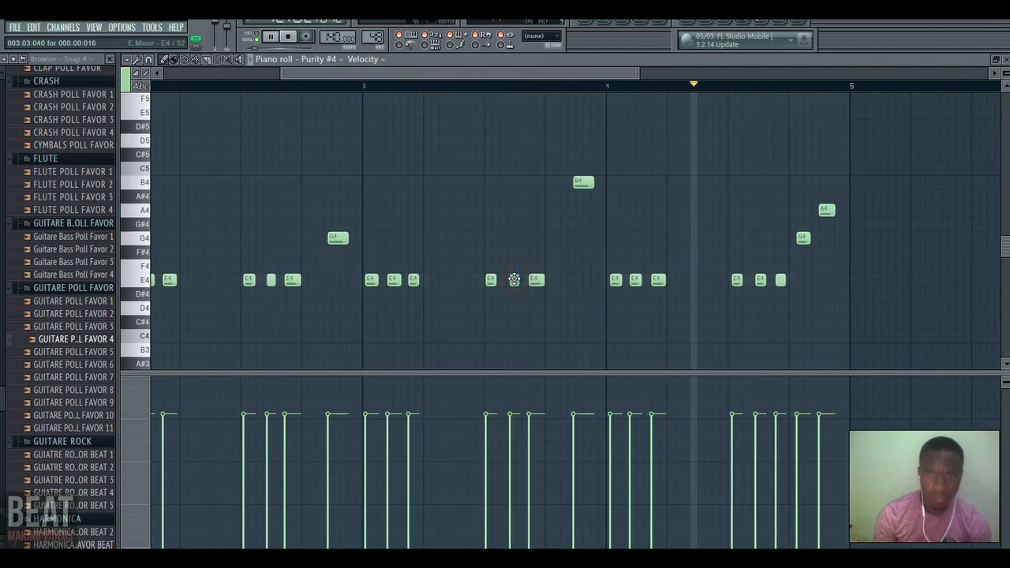
{"action": "left_click_drag", "start_coordinate": [613, 279], "coordinate": [612, 280]}
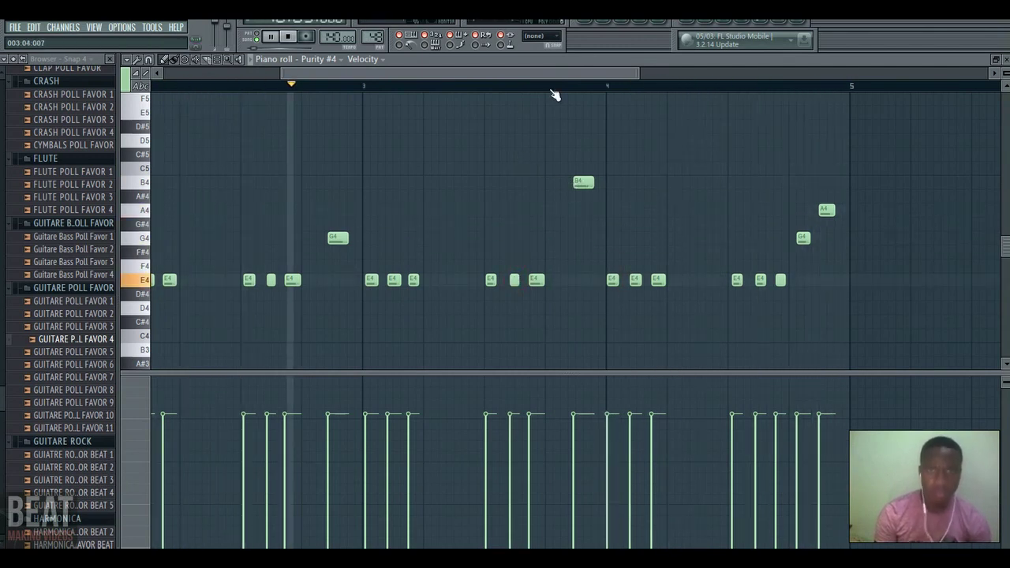
Stop playback, create a new pattern named ACCORD and return to the playlist.
{"action": "key", "text": "F6"}
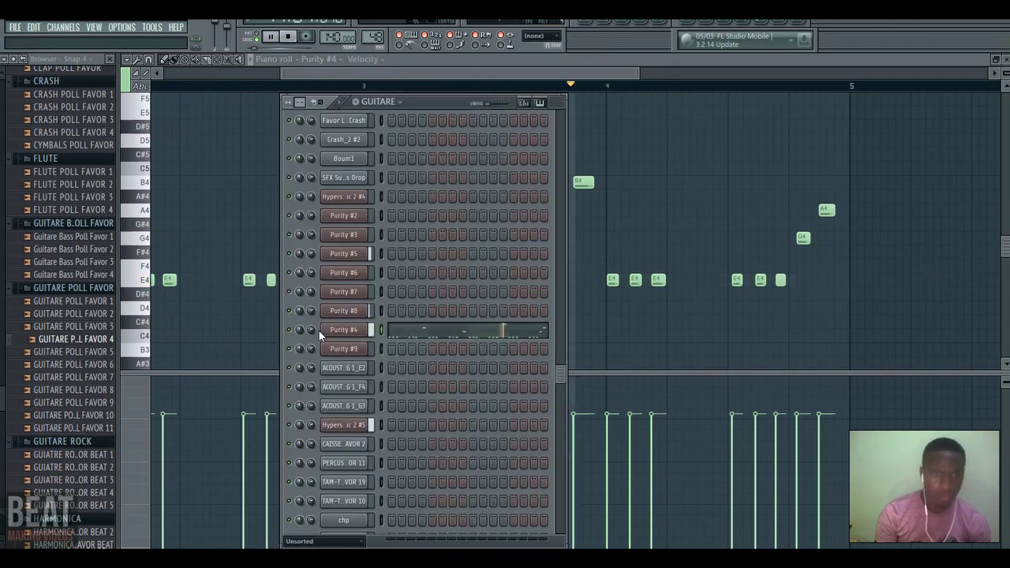
{"action": "key", "text": "space"}
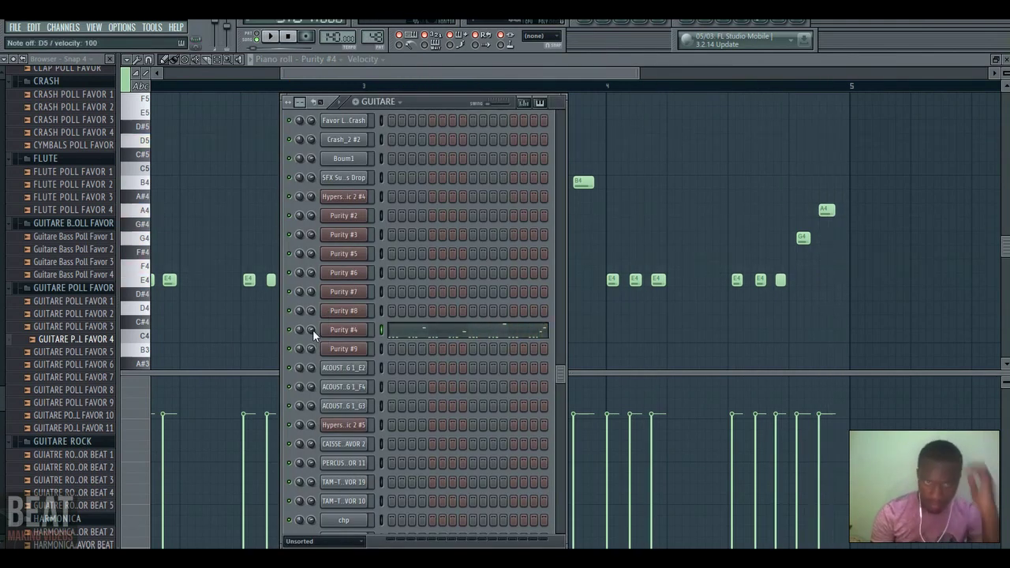
{"action": "left_click", "coordinate": [357, 102]}
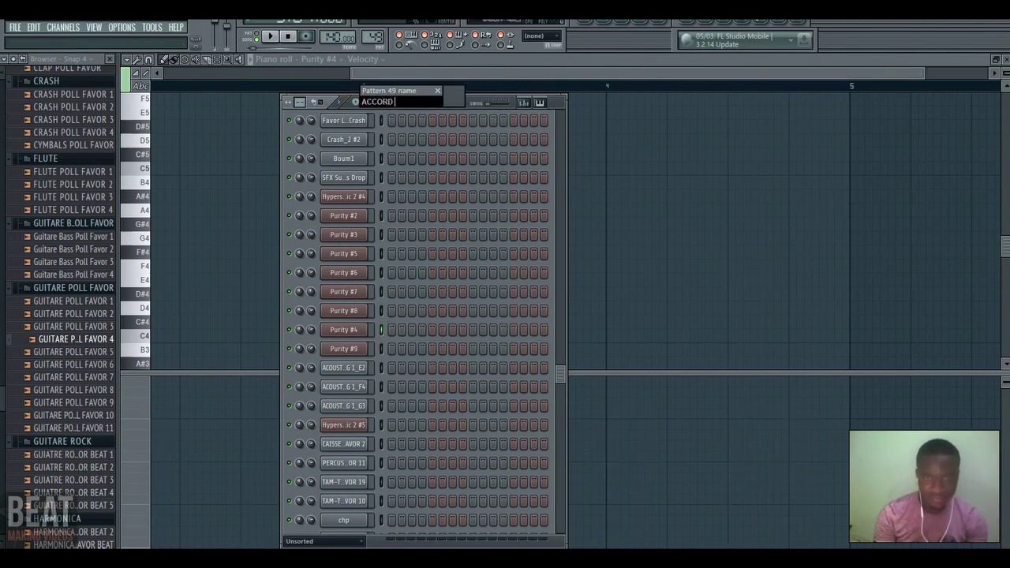
{"action": "key", "text": "Return"}
{"action": "left_click", "coordinate": [598, 23]}
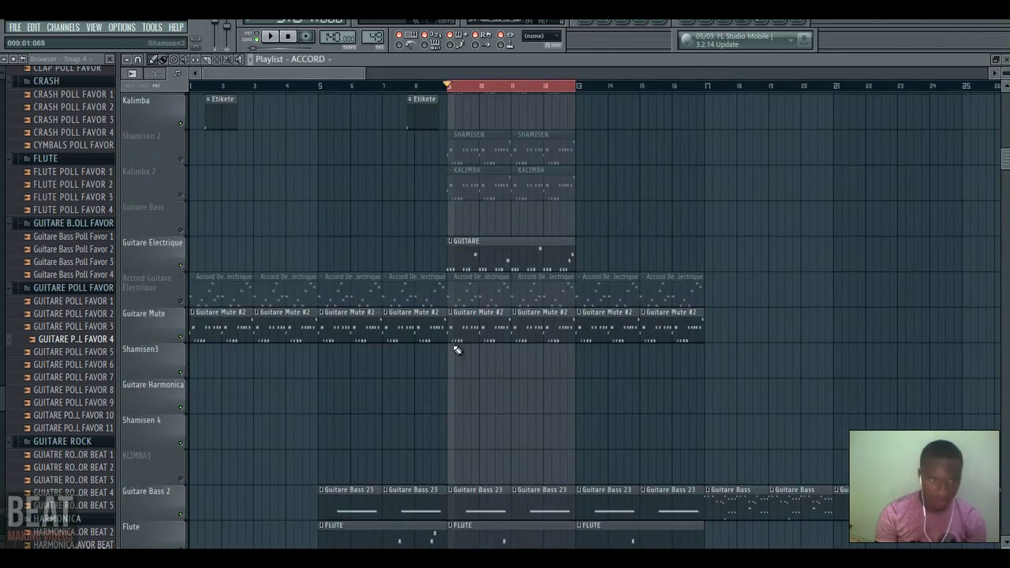
Place the ACCORD pattern on the Guitare Harmonica track at bar 9, extend it to bar 13 and rehearse over the loop.
{"action": "left_click", "coordinate": [452, 397]}
{"action": "key", "text": "space"}
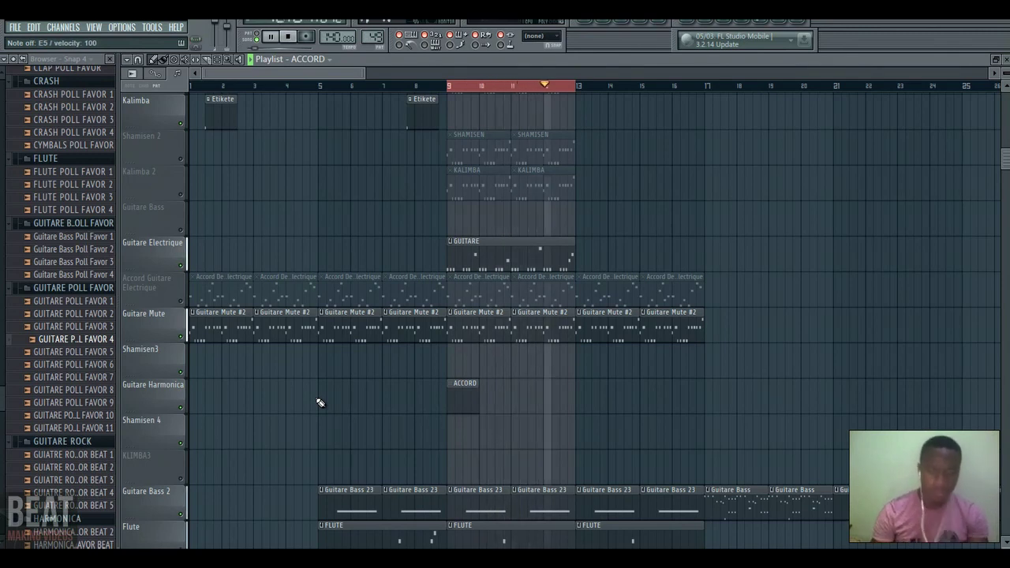
{"action": "key", "text": "space"}
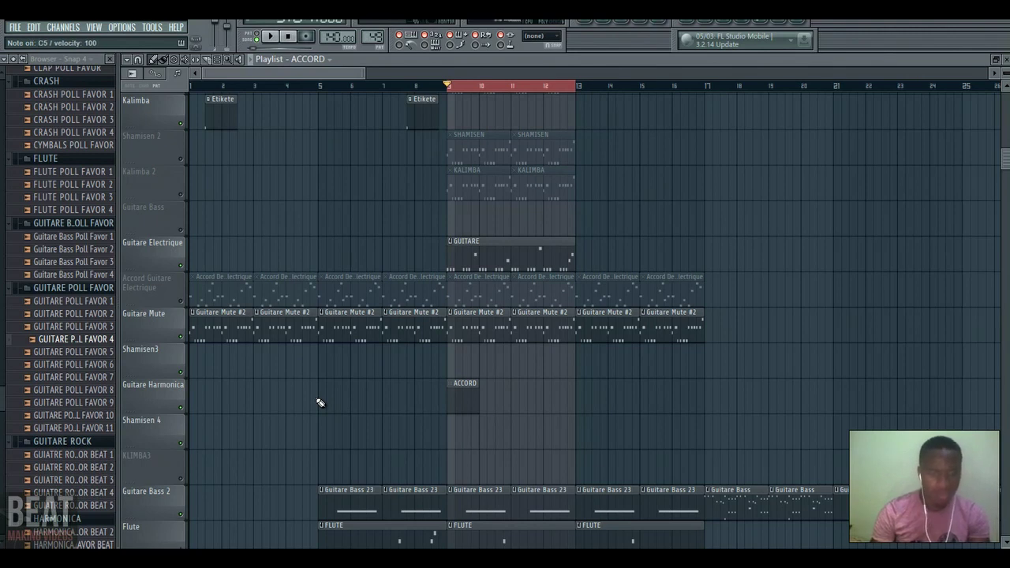
{"action": "key", "text": "space"}
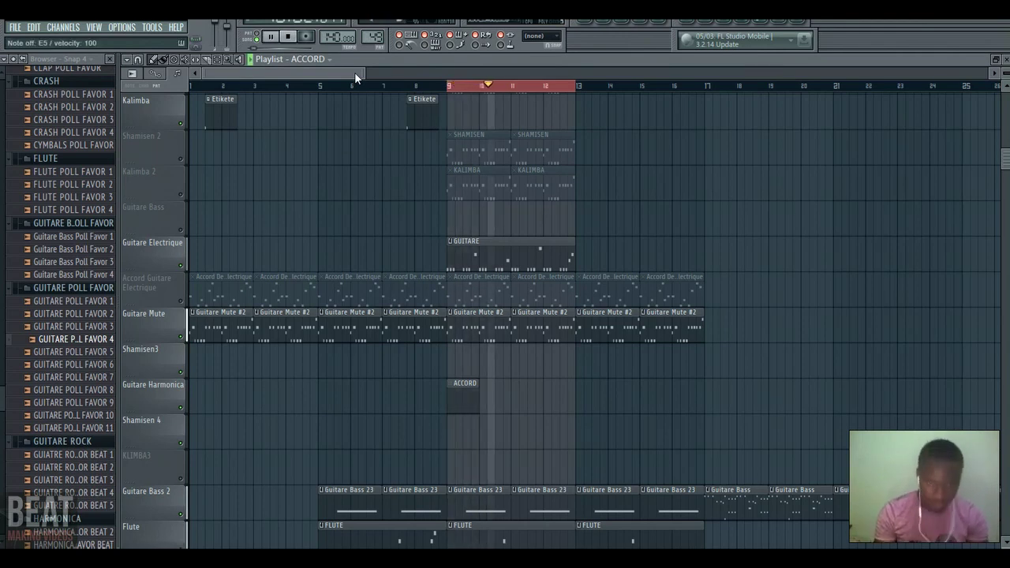
{"action": "left_click_drag", "start_coordinate": [477, 391], "coordinate": [573, 392]}
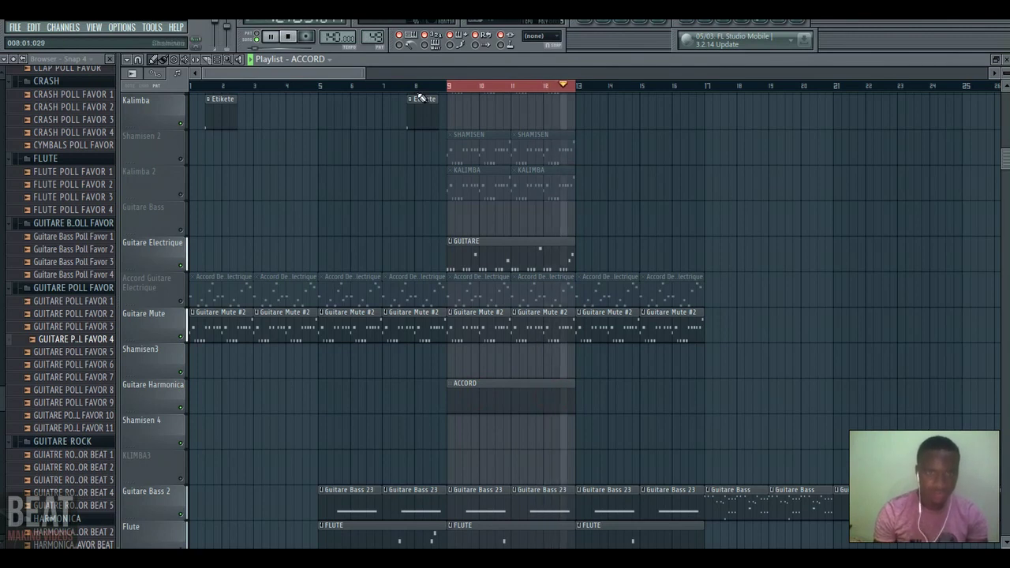
{"action": "left_click", "coordinate": [288, 37]}
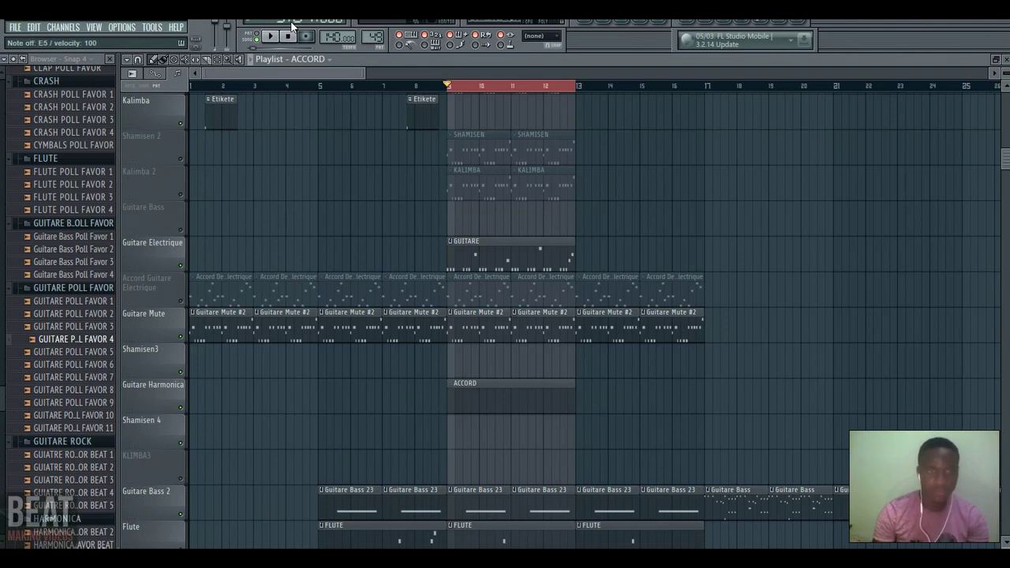
Record a live Purity #4 part into the ACCORD pattern over the loop, open its notes in the piano roll and stop playback.
{"action": "left_click", "coordinate": [304, 36]}
{"action": "key", "text": "space"}
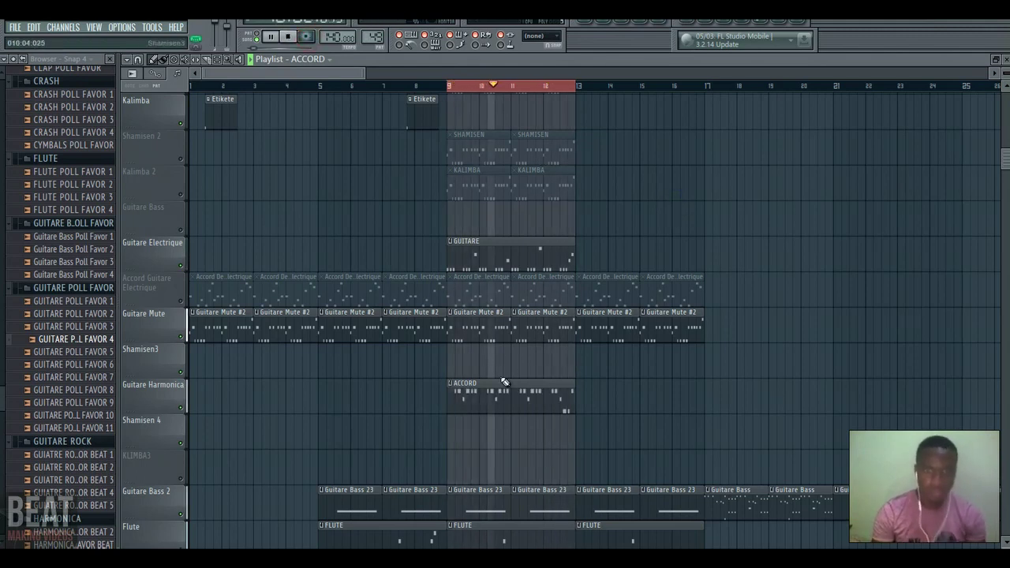
{"action": "key", "text": "F6"}
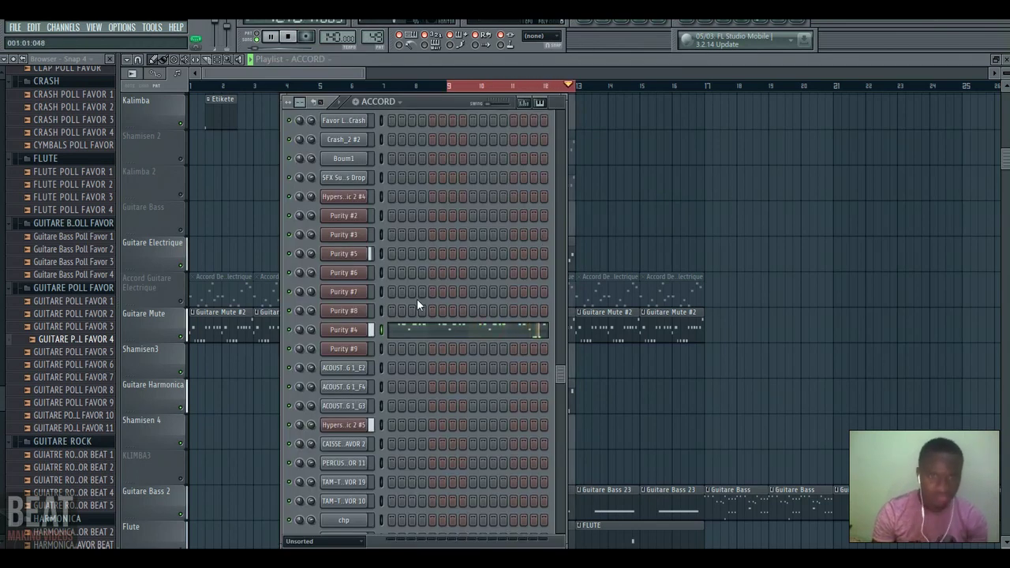
{"action": "left_click", "coordinate": [414, 327]}
{"action": "key", "text": "space"}
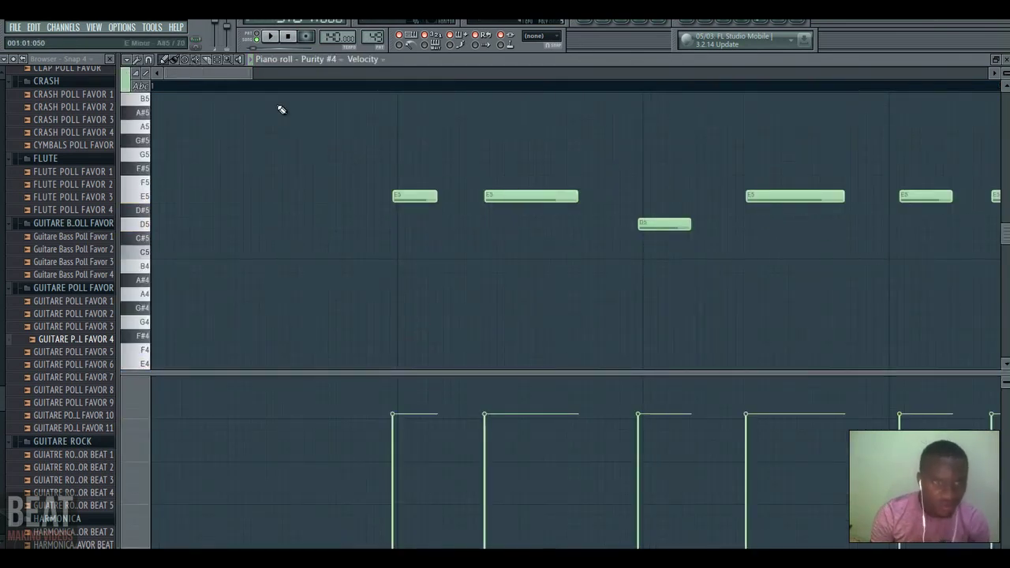
Nudge the first two E5 notes and the D5 note of bar 1 slightly later.
{"action": "left_click_drag", "start_coordinate": [251, 75], "coordinate": [332, 74]}
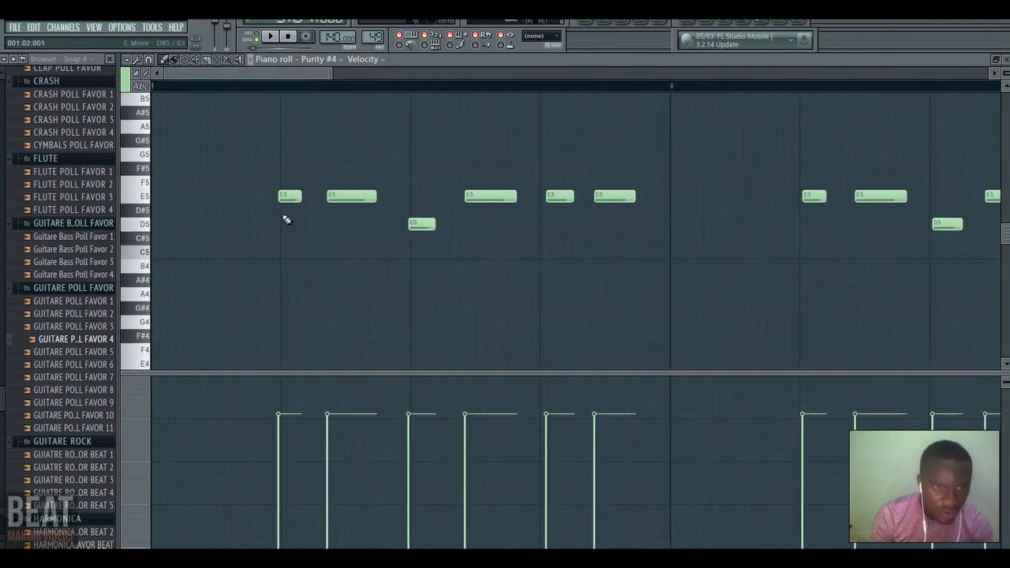
{"action": "left_click_drag", "start_coordinate": [281, 198], "coordinate": [282, 199]}
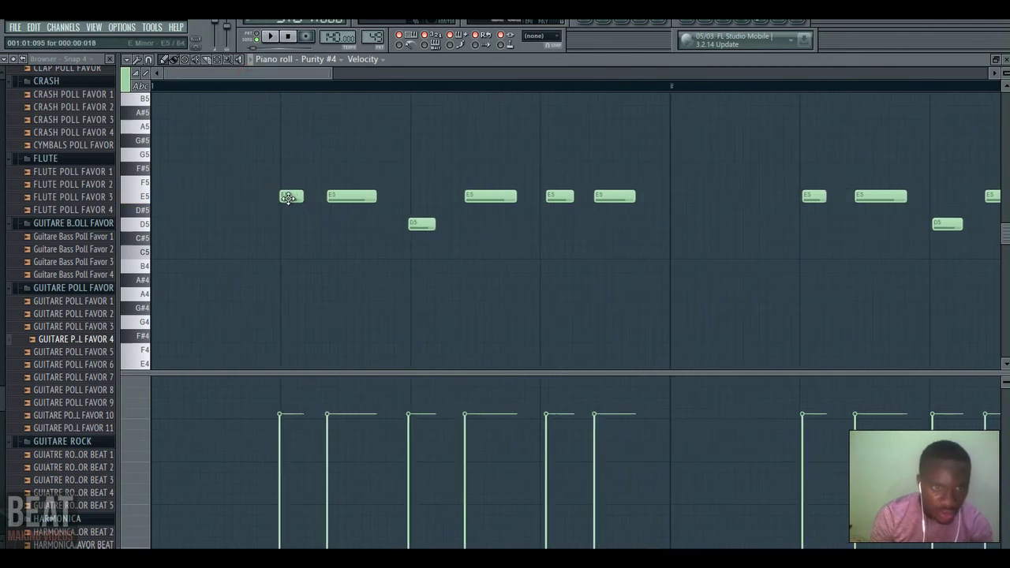
{"action": "left_click_drag", "start_coordinate": [411, 226], "coordinate": [412, 224]}
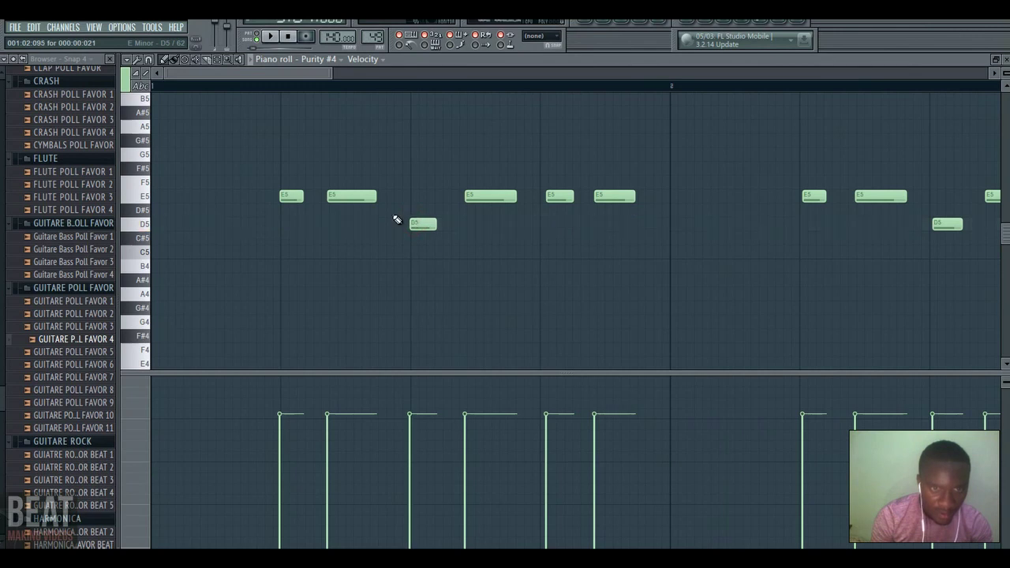
{"action": "left_click_drag", "start_coordinate": [338, 197], "coordinate": [340, 196]}
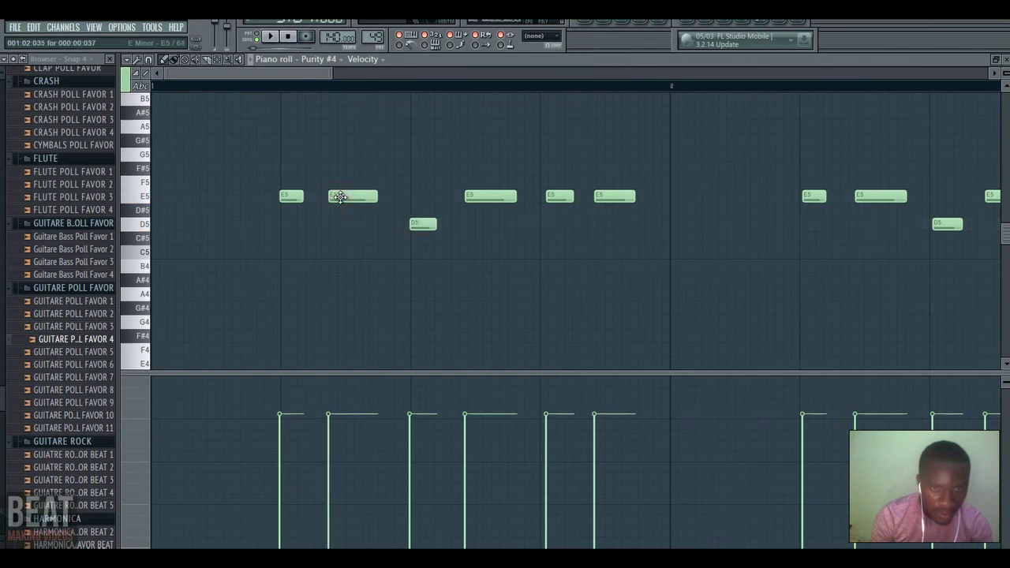
{"action": "key", "text": "space"}
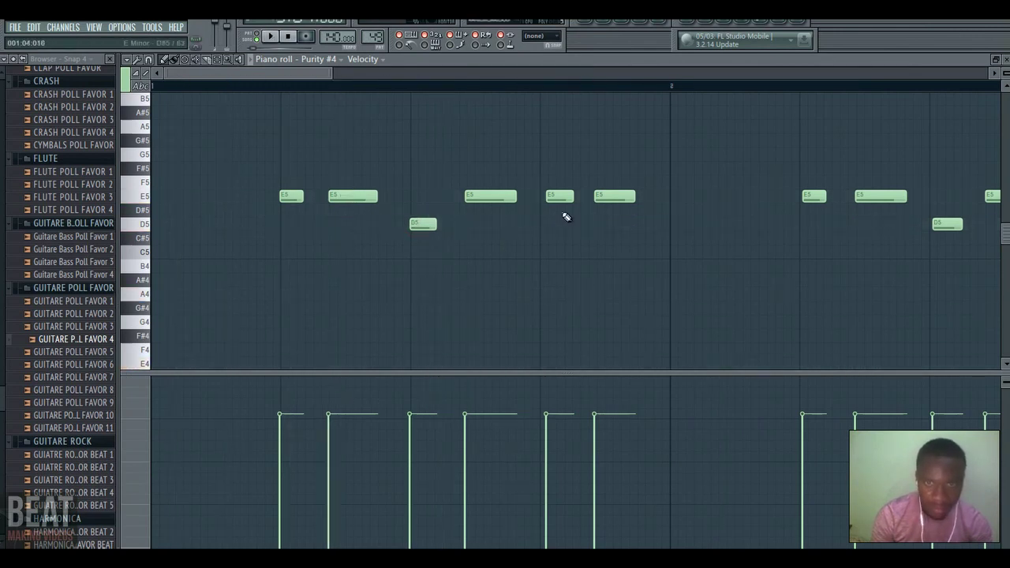
Play back the part, stop and nudge the first two E5 notes of bar 3 slightly earlier.
{"action": "key", "text": "space"}
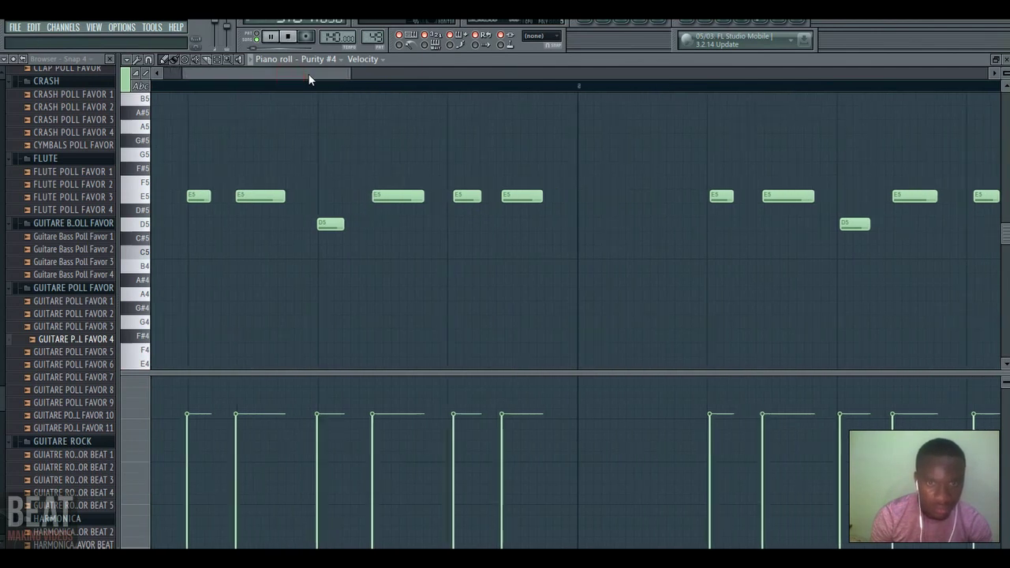
{"action": "left_click_drag", "start_coordinate": [290, 72], "coordinate": [357, 72]}
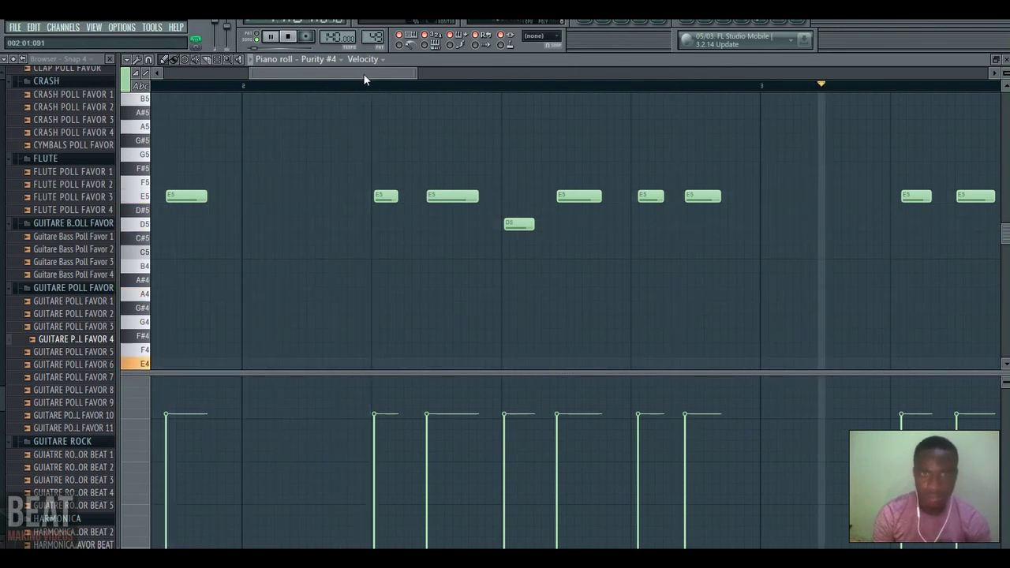
{"action": "left_click_drag", "start_coordinate": [359, 82], "coordinate": [433, 85]}
{"action": "key", "text": "space"}
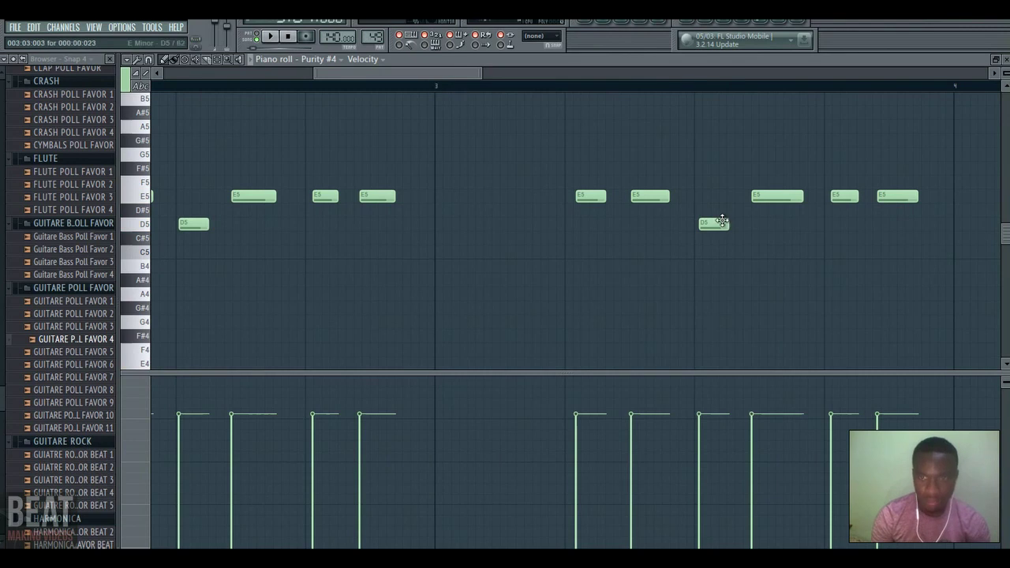
{"action": "left_click_drag", "start_coordinate": [589, 199], "coordinate": [631, 199]}
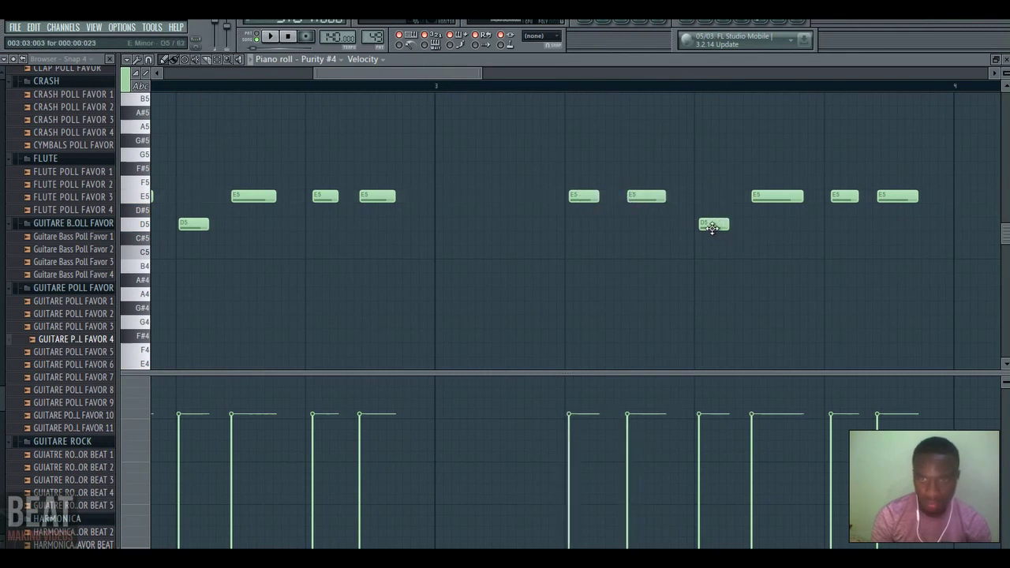
{"action": "left_click", "coordinate": [710, 227]}
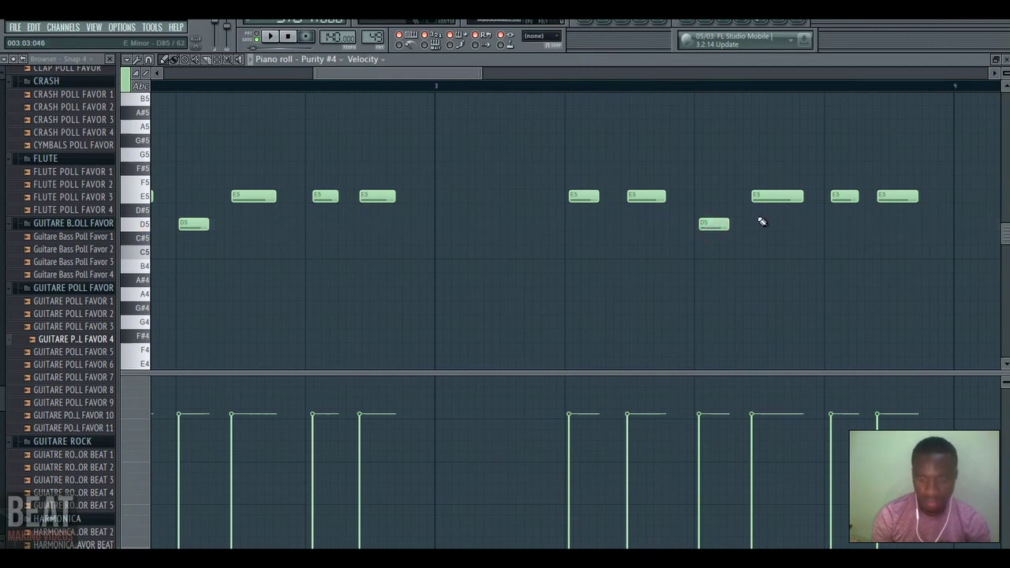
Try lowering bar 3's fourth note, the E5 after the D5, to B4 and audition it over the loop.
{"action": "key", "text": "comma"}
{"action": "key", "text": "m"}
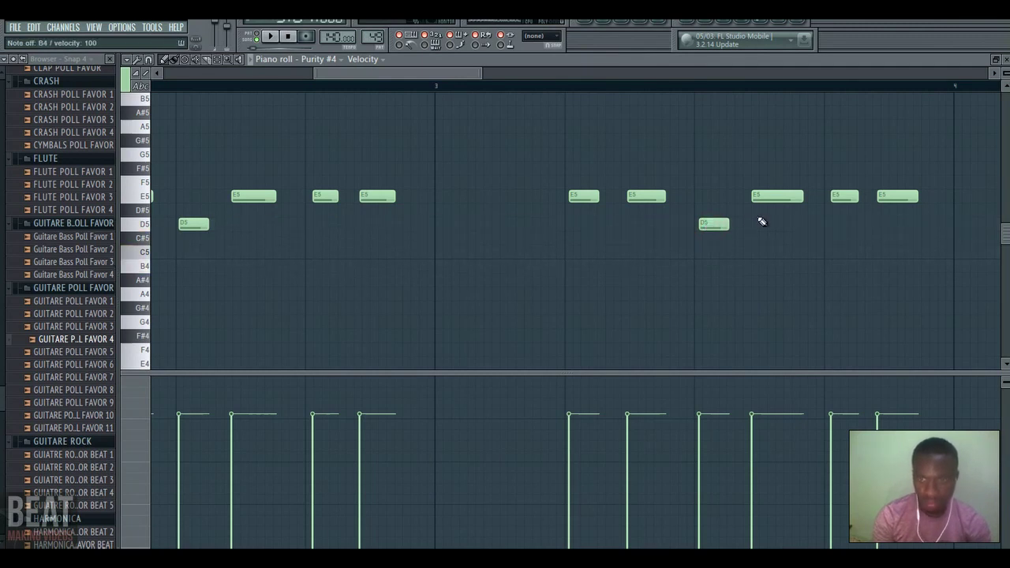
{"action": "left_click_drag", "start_coordinate": [763, 199], "coordinate": [761, 269]}
{"action": "key", "text": "space"}
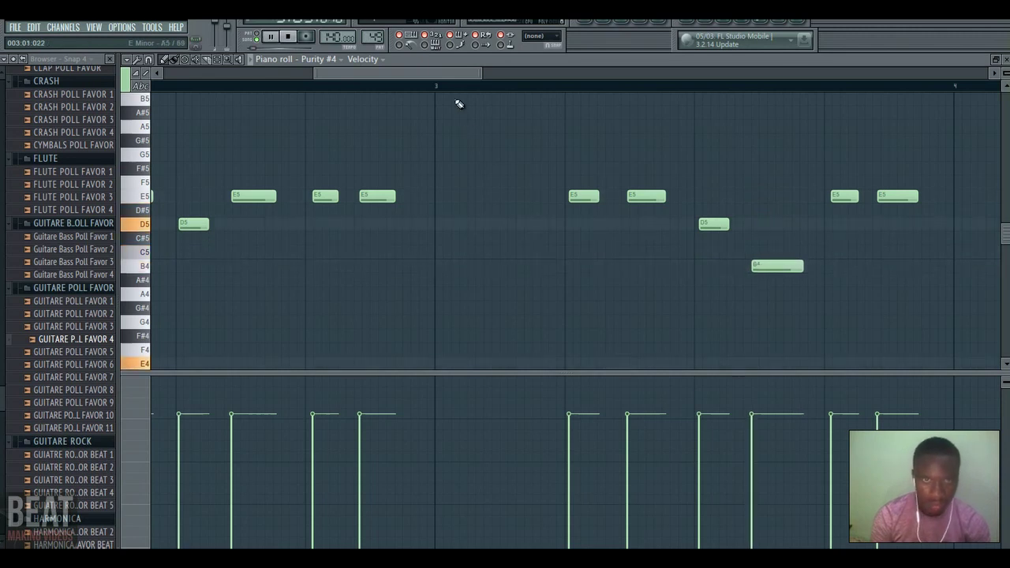
{"action": "left_click_drag", "start_coordinate": [447, 79], "coordinate": [477, 80]}
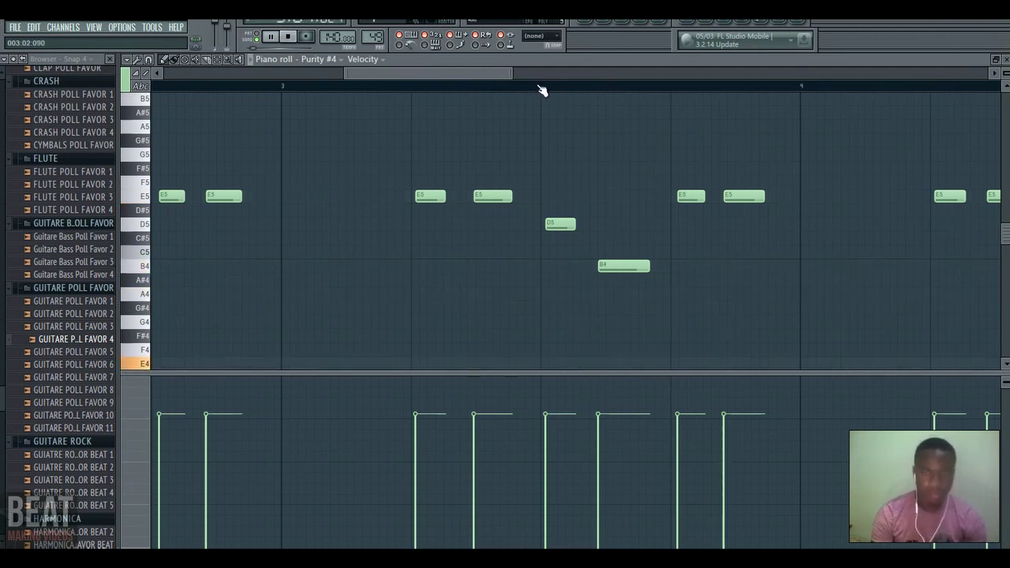
{"action": "key", "text": "space"}
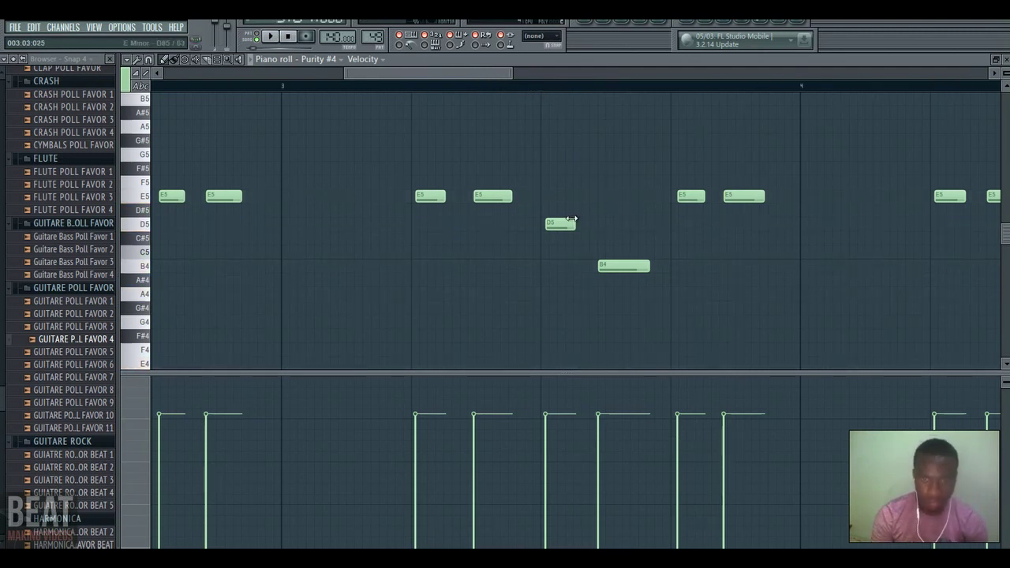
Nudge bar 3's D5 back to beat 3, move the B4 note up to E5 slightly earlier and play the result.
{"action": "left_click_drag", "start_coordinate": [561, 224], "coordinate": [556, 223]}
{"action": "left_click", "coordinate": [612, 265]}
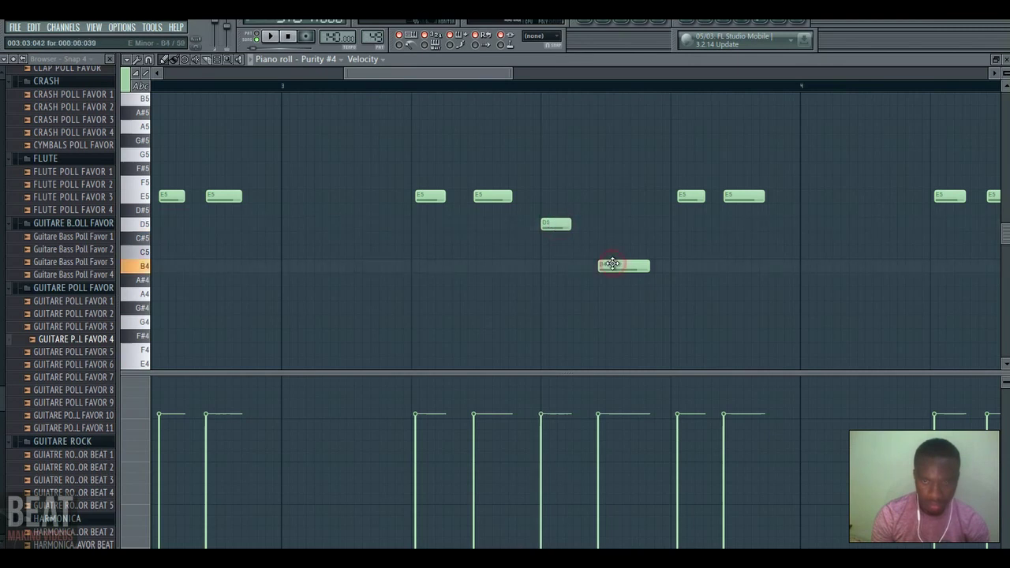
{"action": "left_click_drag", "start_coordinate": [613, 264], "coordinate": [604, 191]}
{"action": "key", "text": "space"}
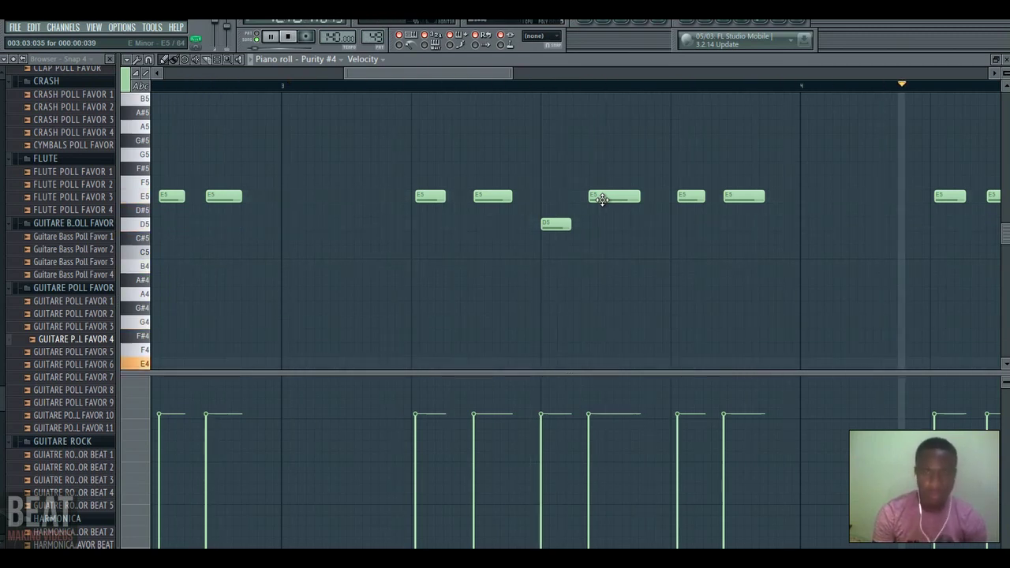
{"action": "key", "text": "space"}
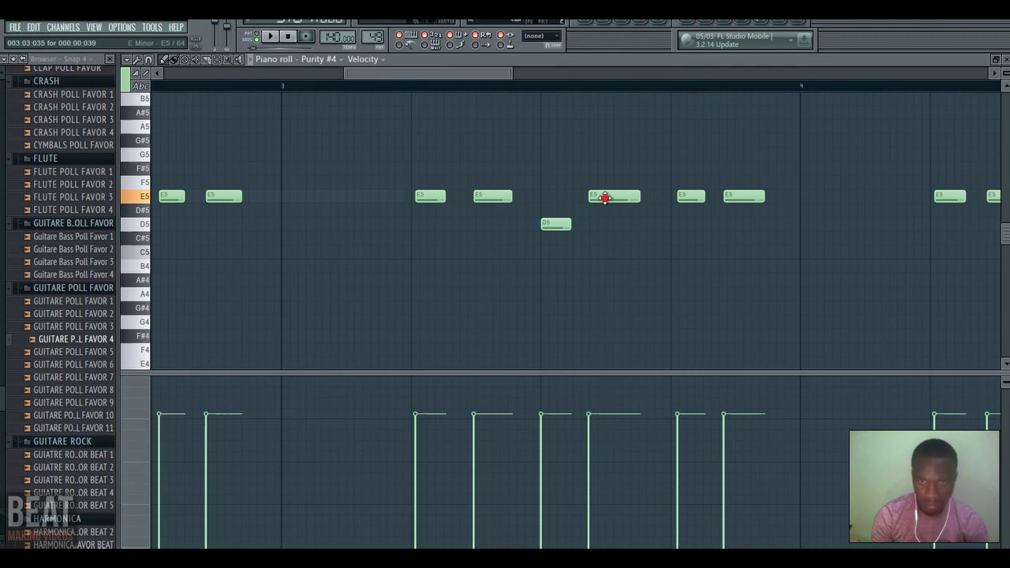
Move bar 3's fifth note to D5 on beat 4, nudge the last E5 slightly earlier and play the loop.
{"action": "left_click_drag", "start_coordinate": [685, 202], "coordinate": [679, 272]}
{"action": "key", "text": "space"}
{"action": "key", "text": "space"}
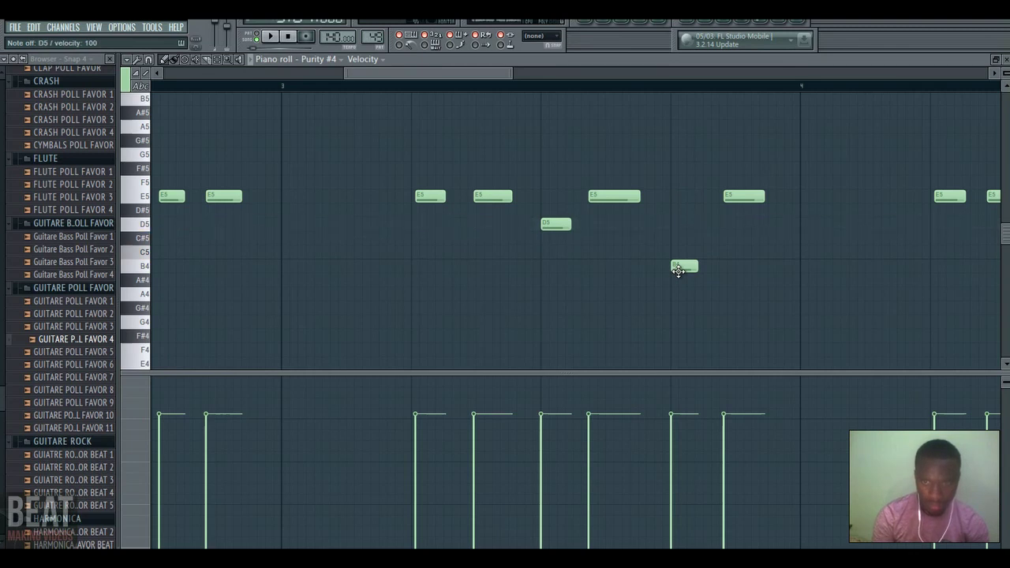
{"action": "left_click_drag", "start_coordinate": [679, 272], "coordinate": [682, 226]}
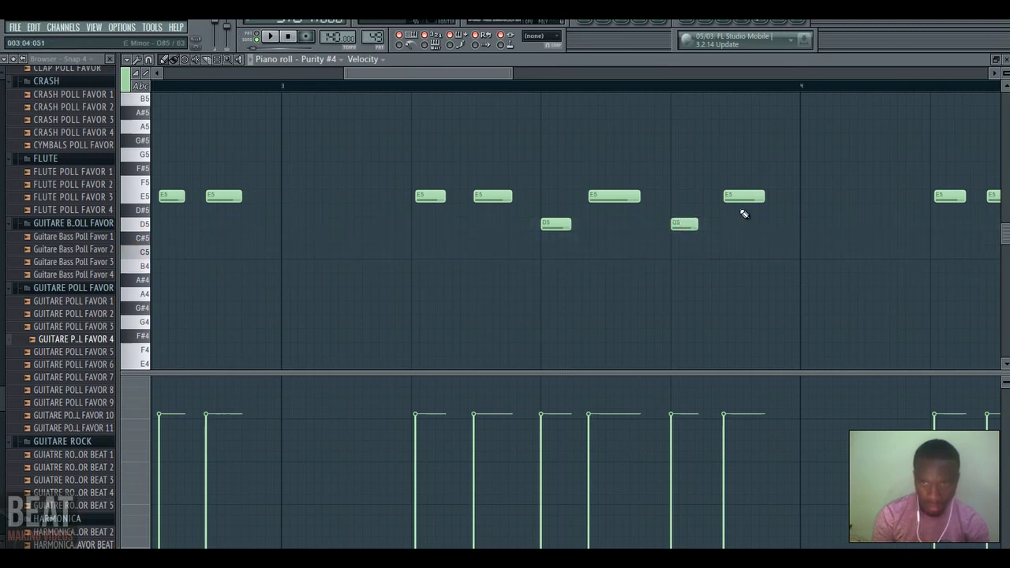
{"action": "left_click_drag", "start_coordinate": [738, 197], "coordinate": [734, 197]}
{"action": "key", "text": "space"}
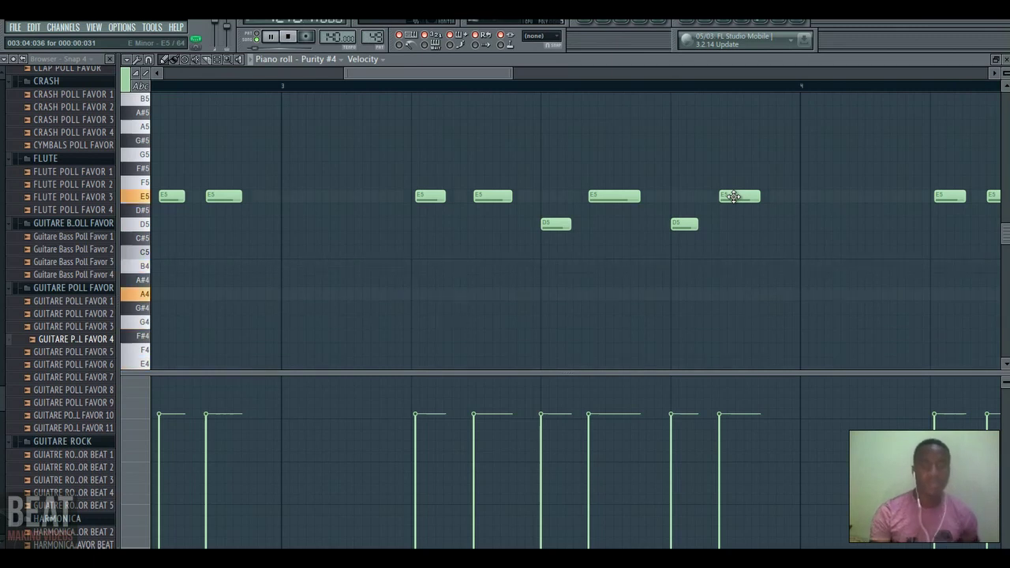
{"action": "key", "text": "space"}
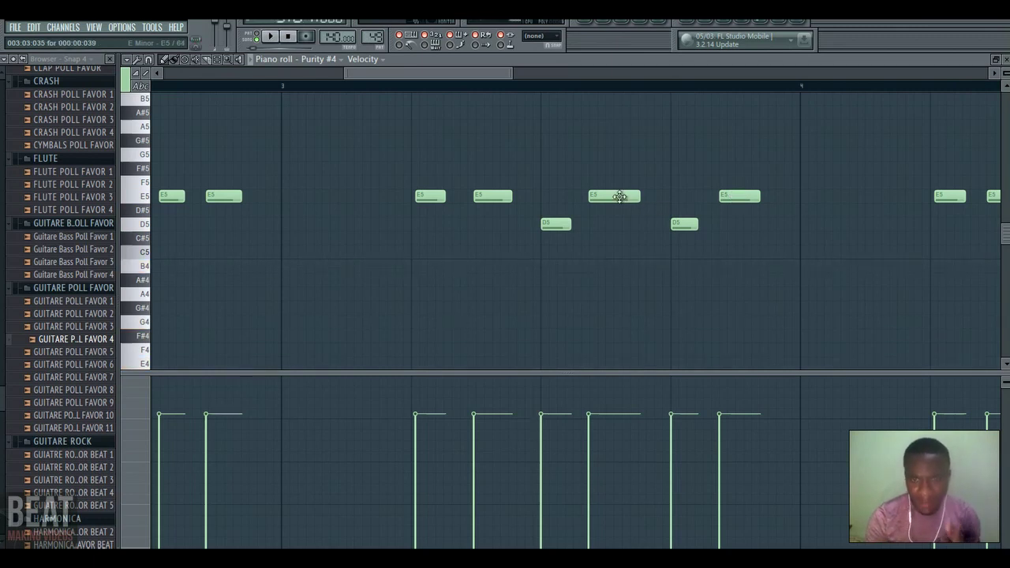
Raise bar 3's last note to G5 and its beat 4 note to E5, and play back the phrase.
{"action": "left_click", "coordinate": [678, 221]}
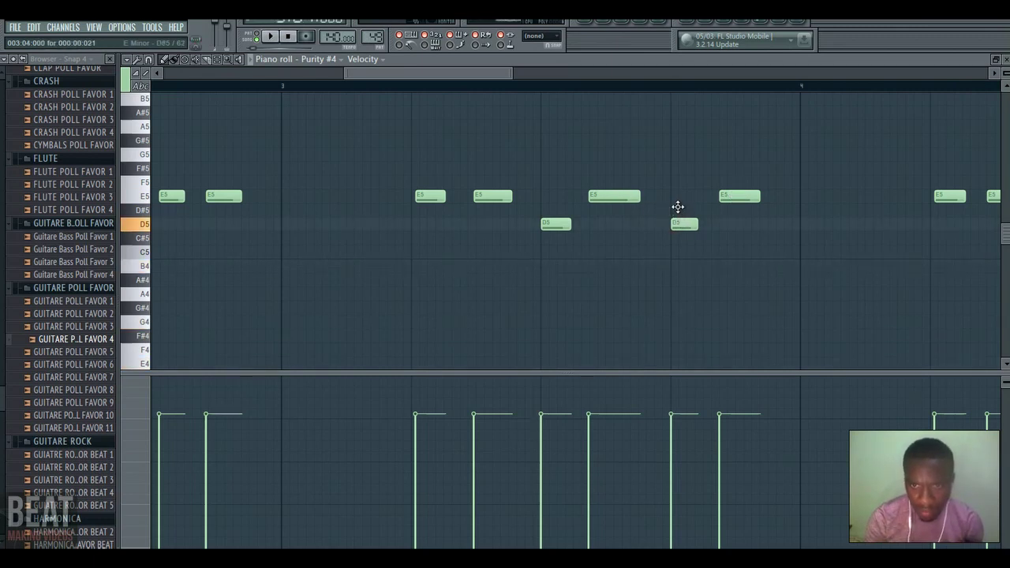
{"action": "left_click_drag", "start_coordinate": [724, 197], "coordinate": [724, 149]}
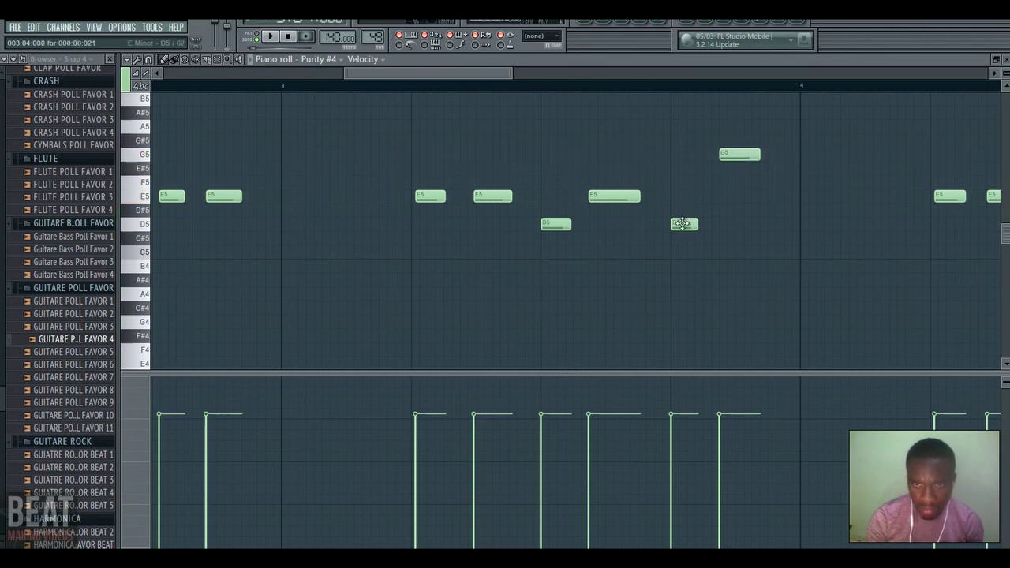
{"action": "left_click_drag", "start_coordinate": [682, 223], "coordinate": [680, 197]}
{"action": "key", "text": "space"}
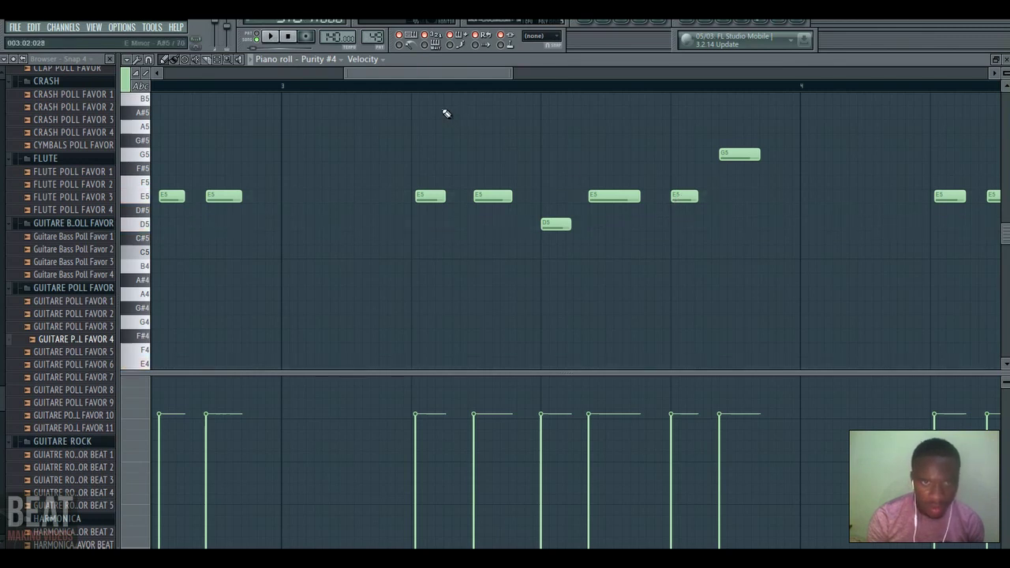
{"action": "key", "text": "space"}
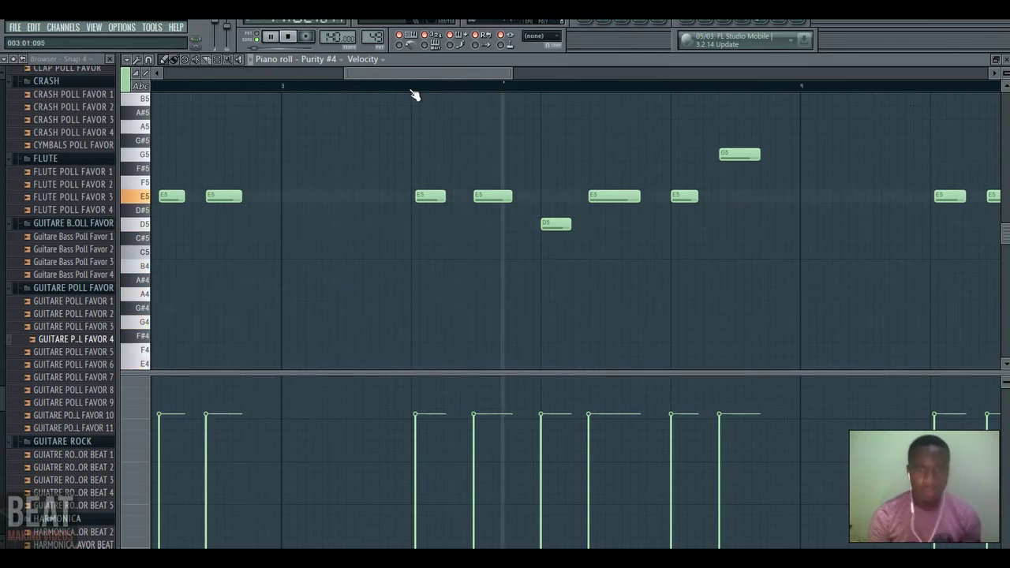
{"action": "key", "text": "space"}
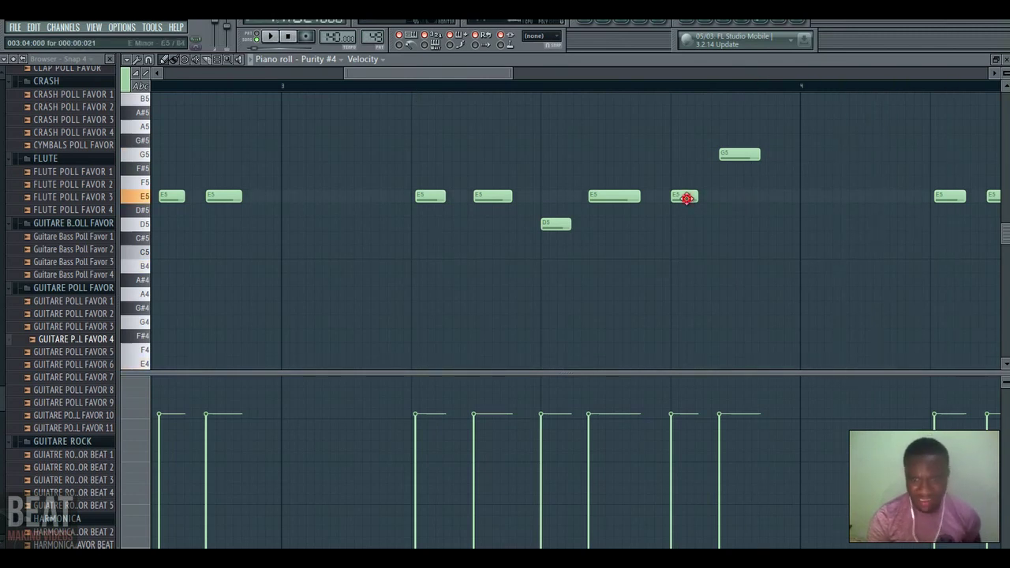
Nudge bar 3's beat 4 E5 slightly earlier and lower the bar's last note to D5.
{"action": "mouse_move", "coordinate": [686, 198]}
{"action": "left_mouse_down"}
{"action": "mouse_move", "coordinate": [684, 212]}
{"action": "mouse_move", "coordinate": [683, 185]}
{"action": "mouse_move", "coordinate": [682, 222]}
{"action": "mouse_move", "coordinate": [683, 195]}
{"action": "left_mouse_up"}
{"action": "left_click_drag", "start_coordinate": [738, 154], "coordinate": [733, 229]}
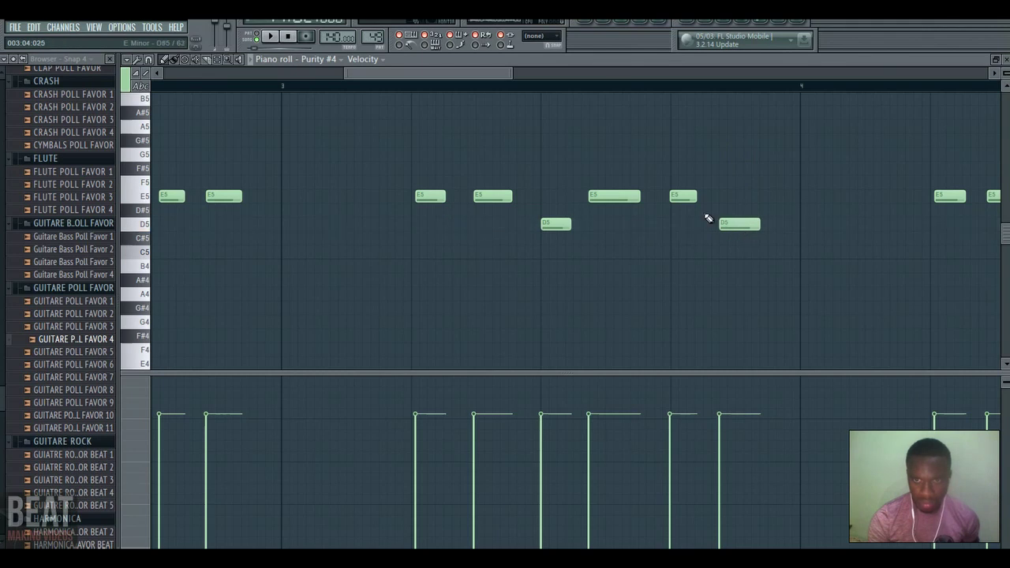
Lower bar 3's beat 4 note to D5, raise the bar's last note to E5 slightly earlier, and play the phrase.
{"action": "left_click_drag", "start_coordinate": [681, 202], "coordinate": [734, 191]}
{"action": "key", "text": "space"}
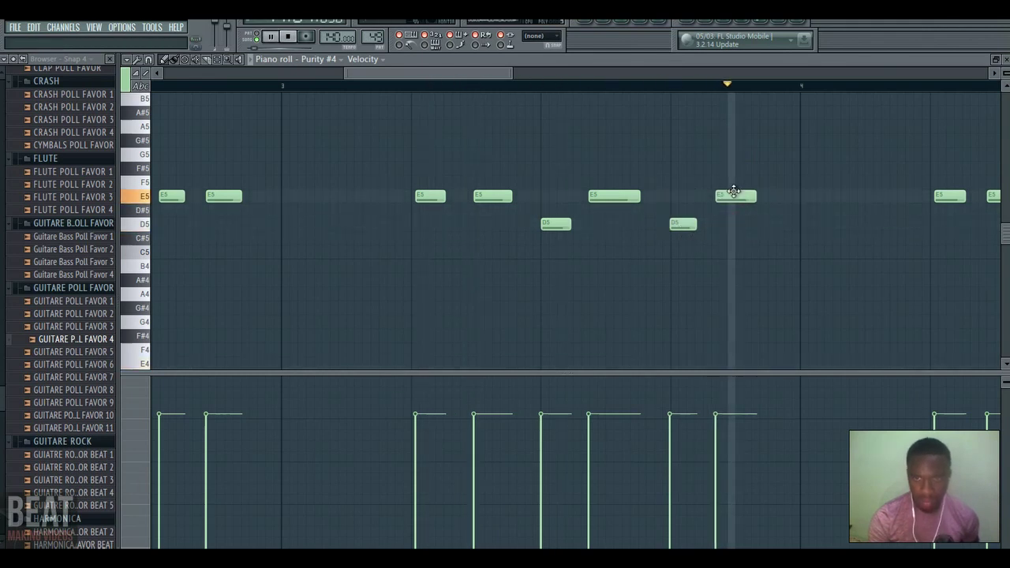
{"action": "left_click", "coordinate": [682, 225]}
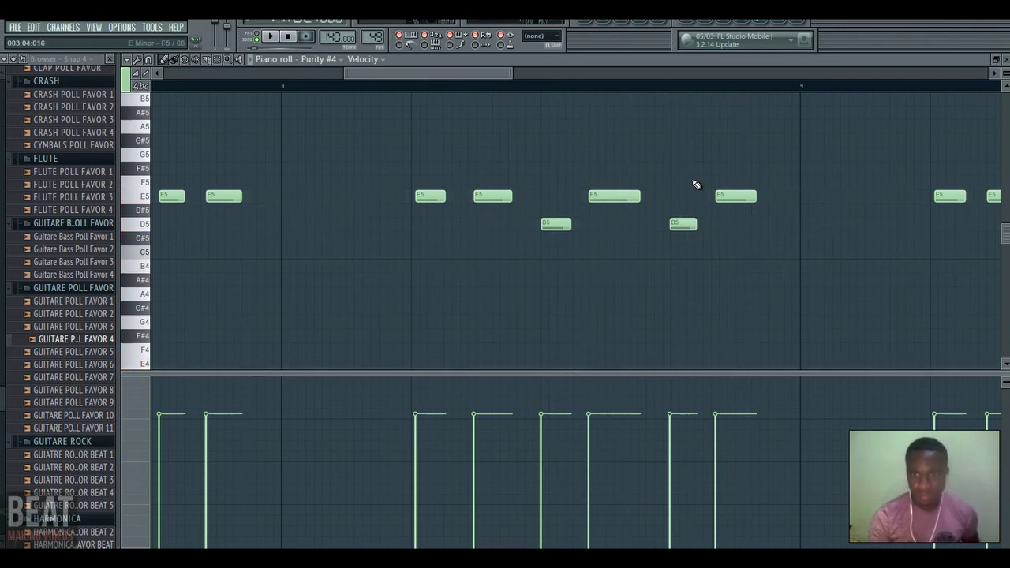
Nudge bar 3's last E5 slightly later, align the D5 before it to beat 4, and play the part in the playlist.
{"action": "left_click_drag", "start_coordinate": [726, 194], "coordinate": [732, 195]}
{"action": "left_click_drag", "start_coordinate": [683, 224], "coordinate": [679, 225]}
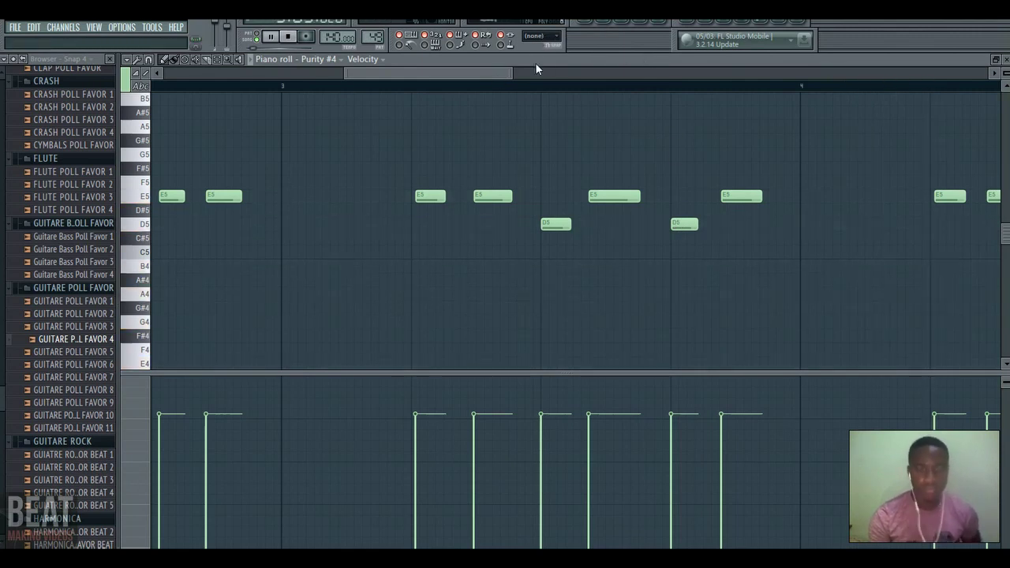
{"action": "left_click", "coordinate": [567, 51]}
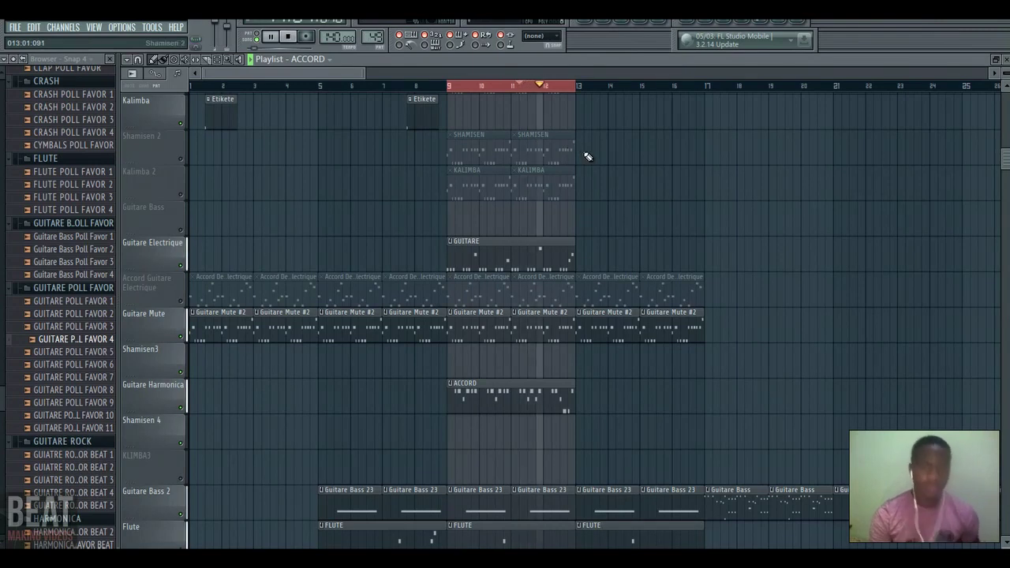
{"action": "key", "text": "space"}
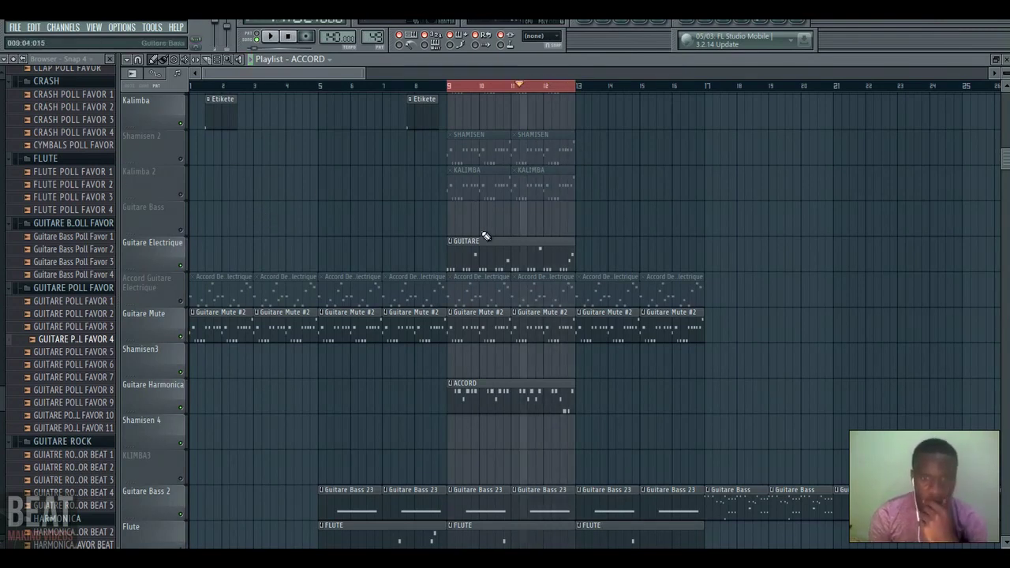
Add a GUITARE clip at bar 5 of the Guitare Electrique track and play the arrangement from the start.
{"action": "left_click", "coordinate": [198, 87]}
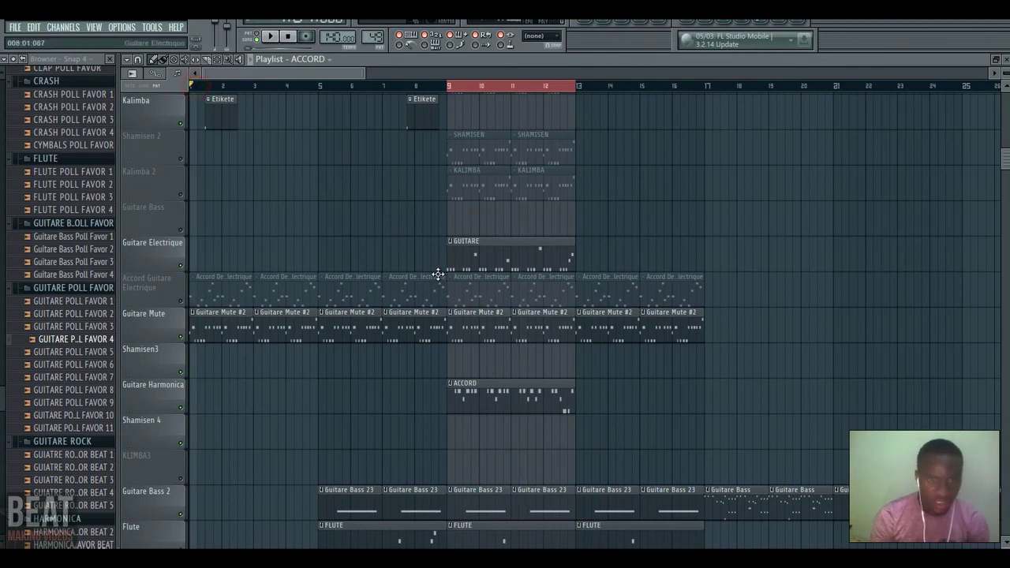
{"action": "left_click", "coordinate": [321, 258]}
{"action": "key", "text": "space"}
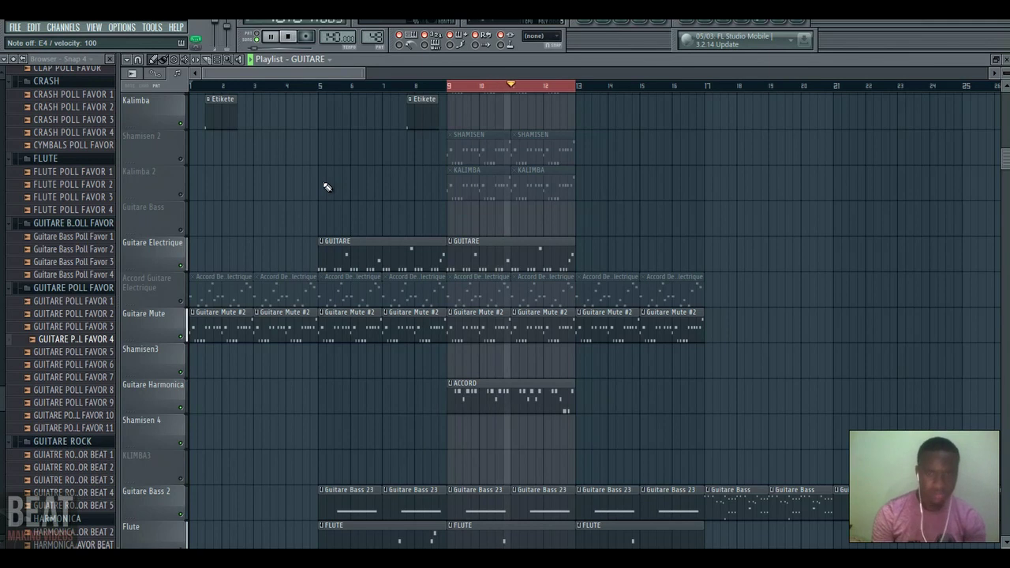
{"action": "key", "text": "space"}
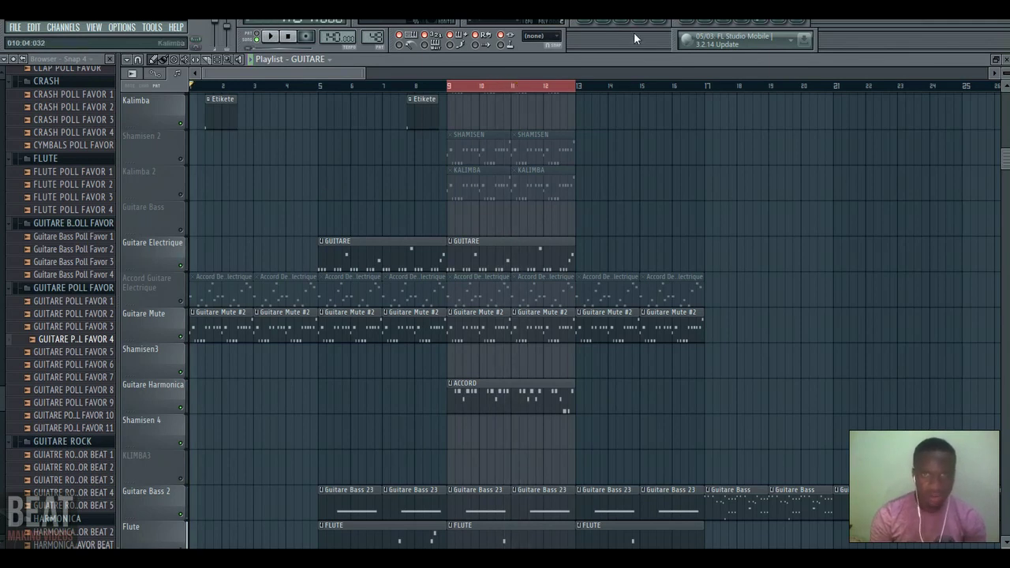
Create a new empty pattern and name it ACCORD.
{"action": "left_click", "coordinate": [613, 23]}
{"action": "left_click", "coordinate": [358, 103]}
{"action": "type", "text": "AC"}
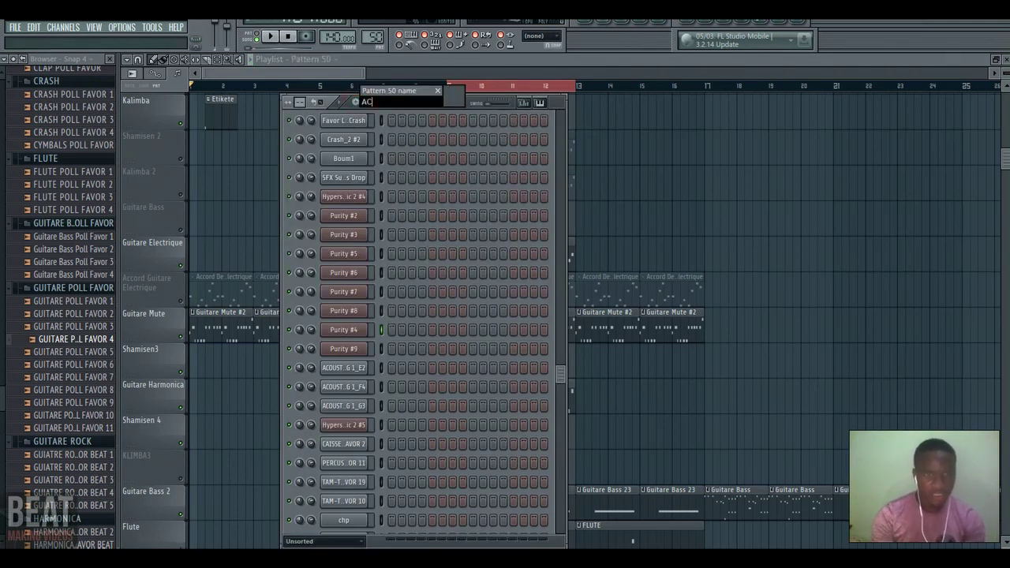
{"action": "type", "text": "CORD"}
{"action": "key", "text": "Return"}
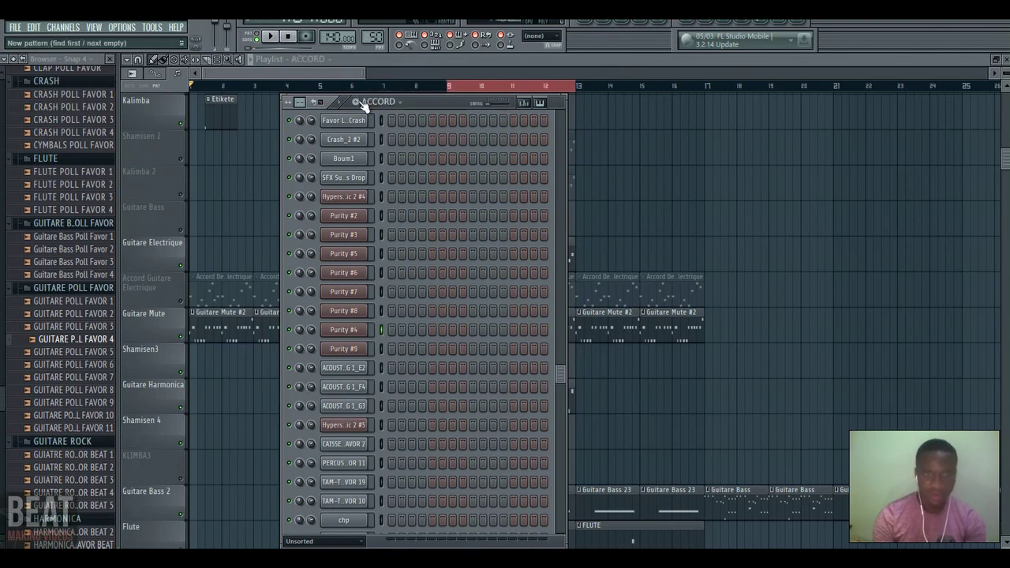
Place the new ACCORD clip at bar 1 of the Guitare Electrique track and record a Purity #4 melody into it.
{"action": "left_click", "coordinate": [222, 215]}
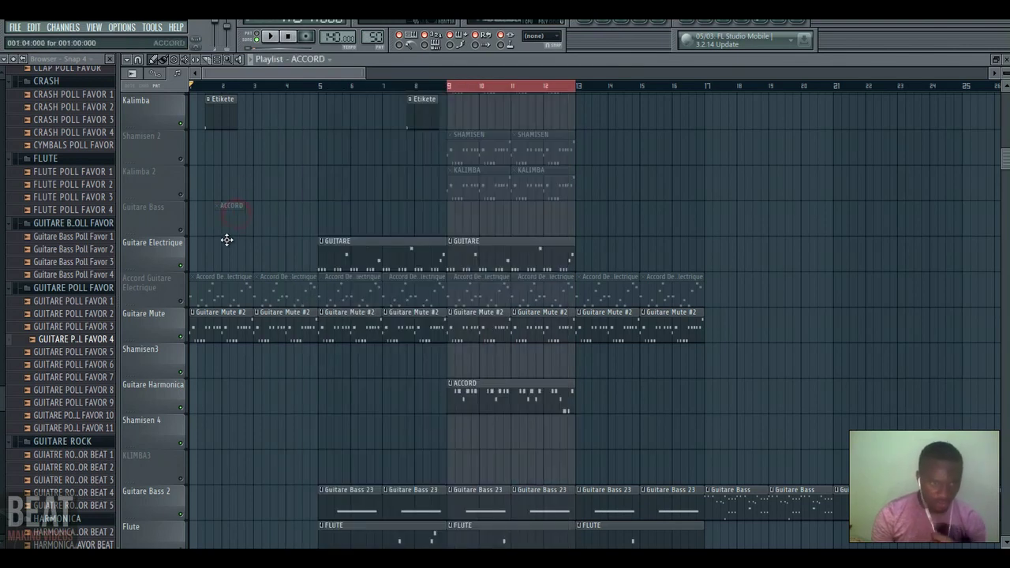
{"action": "left_click_drag", "start_coordinate": [226, 240], "coordinate": [326, 259]}
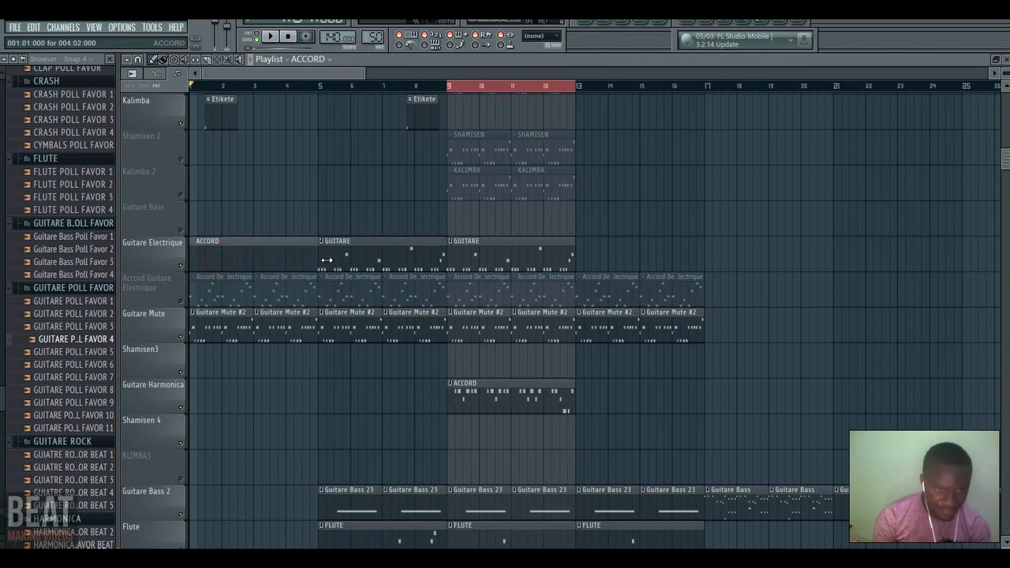
{"action": "left_click", "coordinate": [306, 36]}
{"action": "key", "text": "space"}
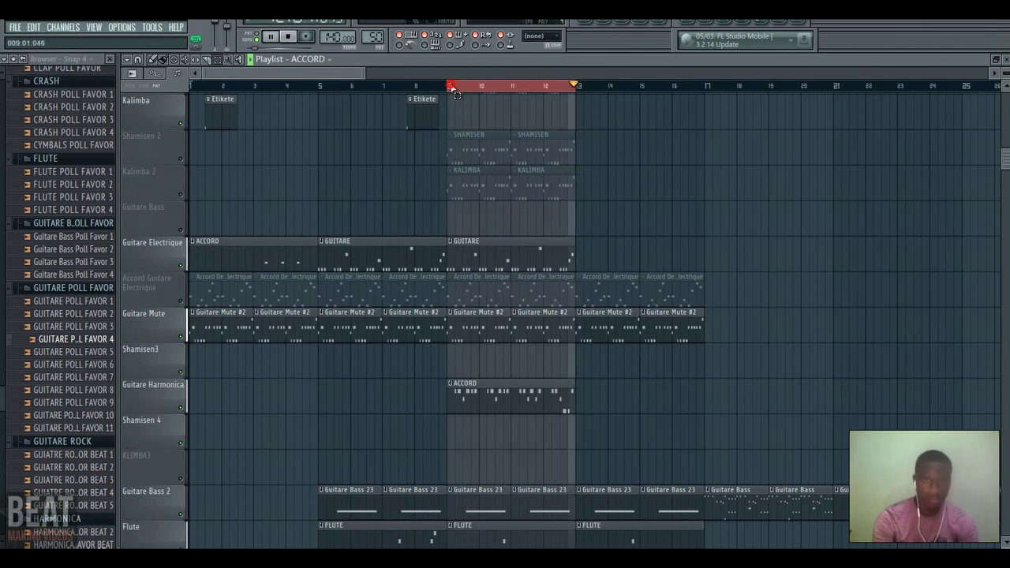
Clear the playlist's time selection, shorten the Guitare Mute #2 clip to end just before bar 9, and play from bar 8.
{"action": "left_click", "coordinate": [267, 93]}
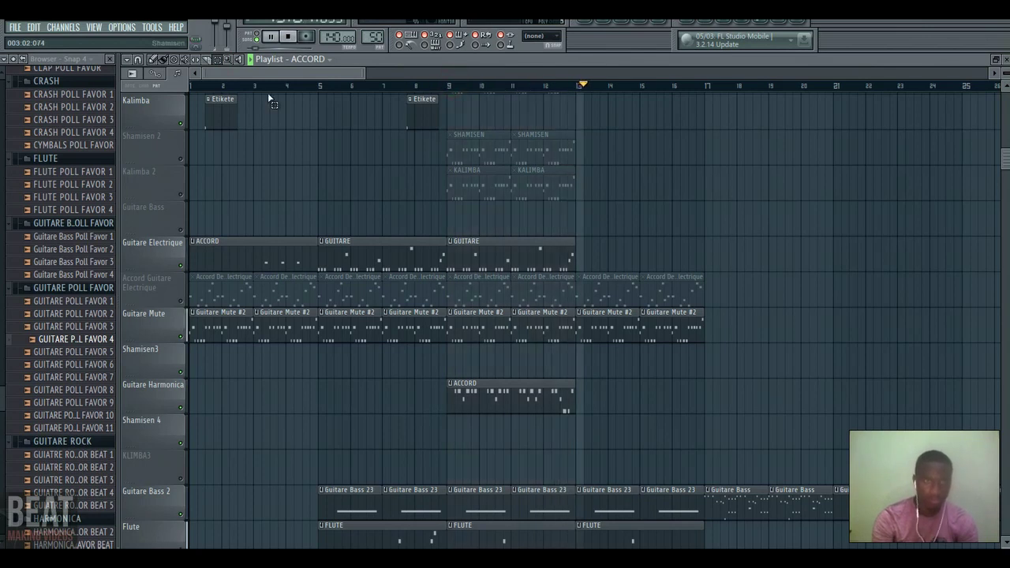
{"action": "left_click", "coordinate": [415, 86]}
{"action": "key", "text": "space"}
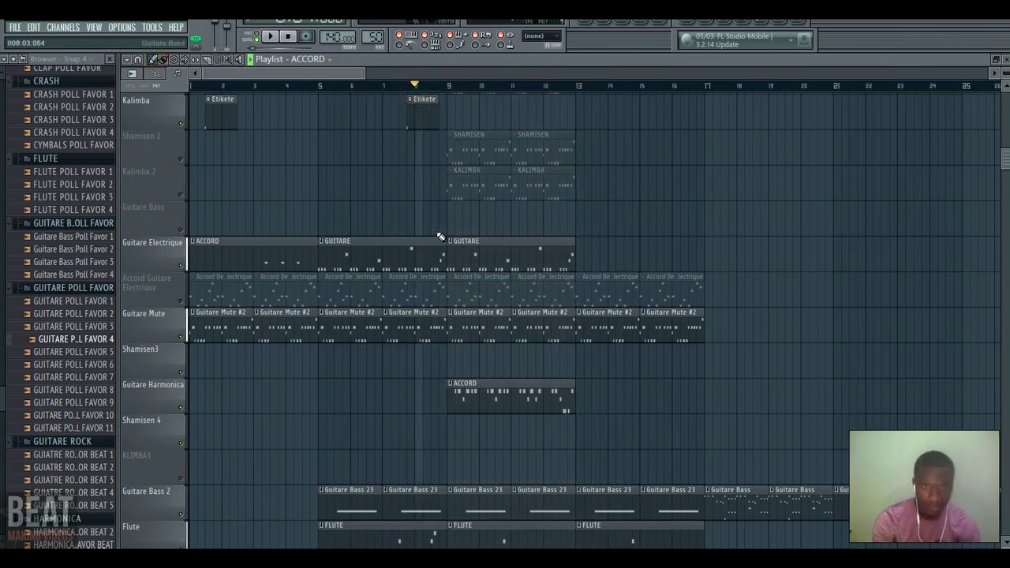
{"action": "left_click", "coordinate": [444, 318]}
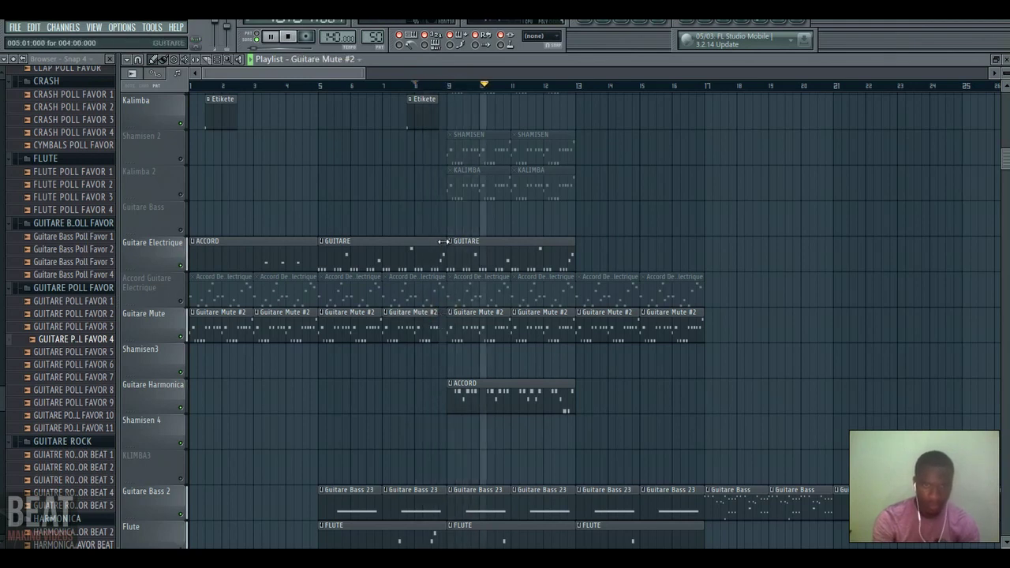
{"action": "key", "text": "space"}
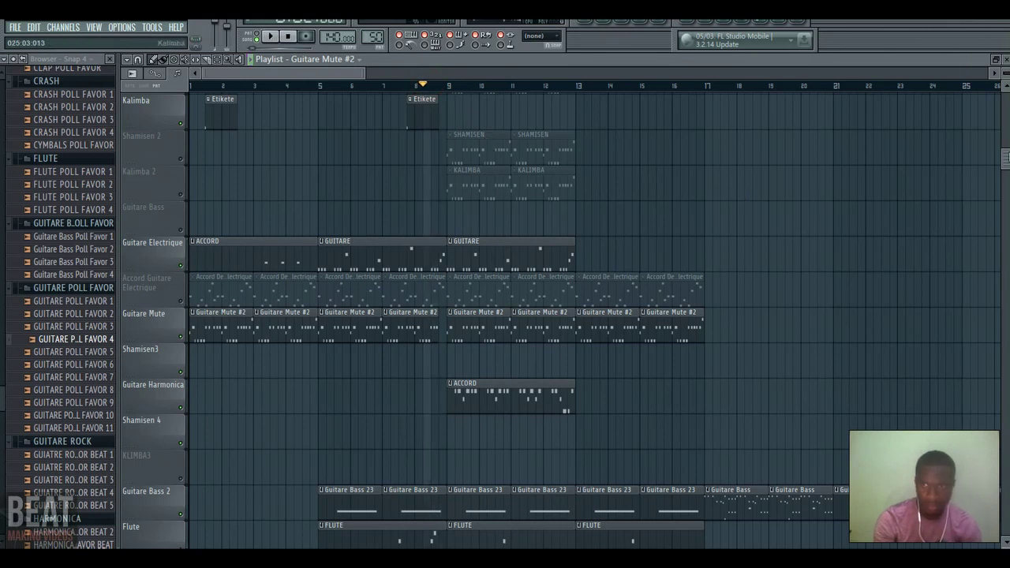
Add a C5 note at the start of the Sub pattern for the Crash_2 #2 channel and play the arrangement.
{"action": "scroll", "coordinate": [632, 226], "scroll_direction": "up", "scroll_amount": 5}
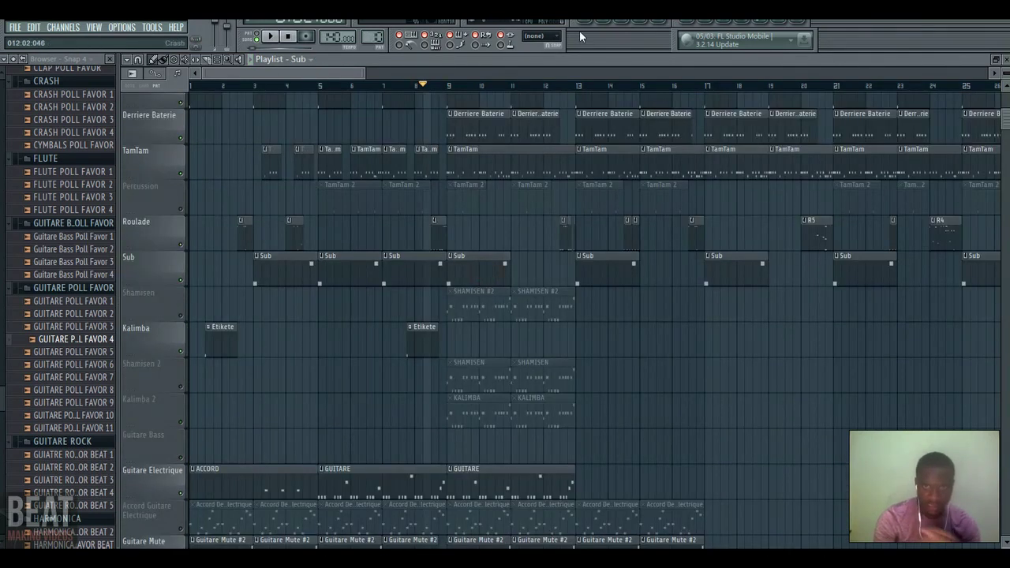
{"action": "left_click", "coordinate": [609, 21]}
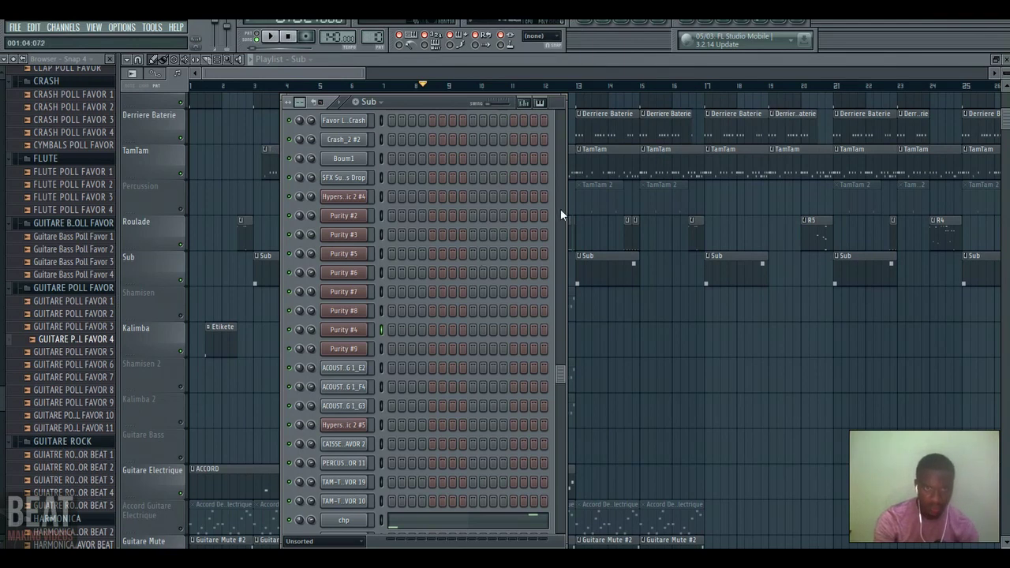
{"action": "right_click", "coordinate": [364, 139]}
{"action": "left_click", "coordinate": [384, 139]}
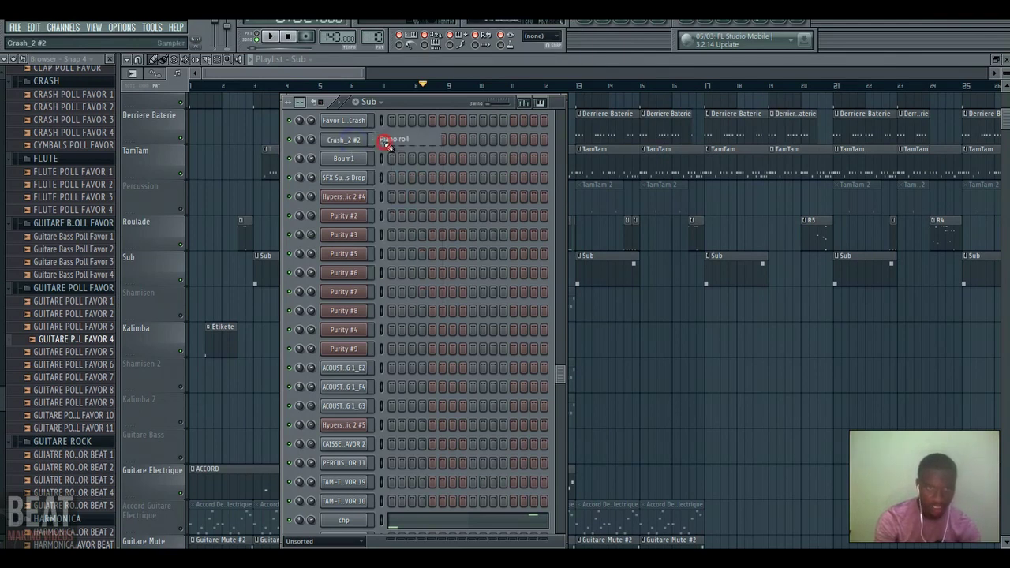
{"action": "left_click", "coordinate": [192, 75]}
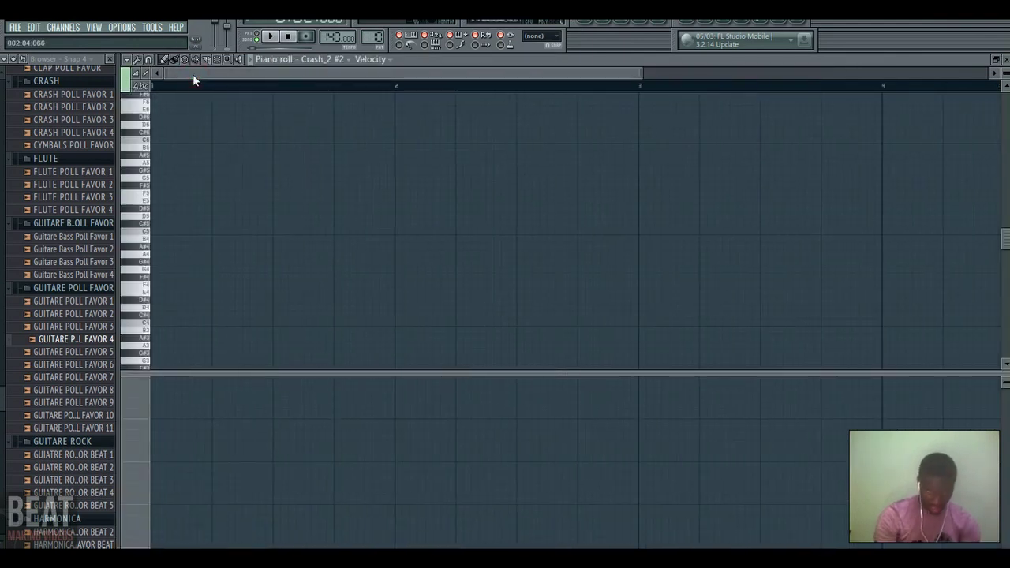
{"action": "left_click", "coordinate": [157, 231]}
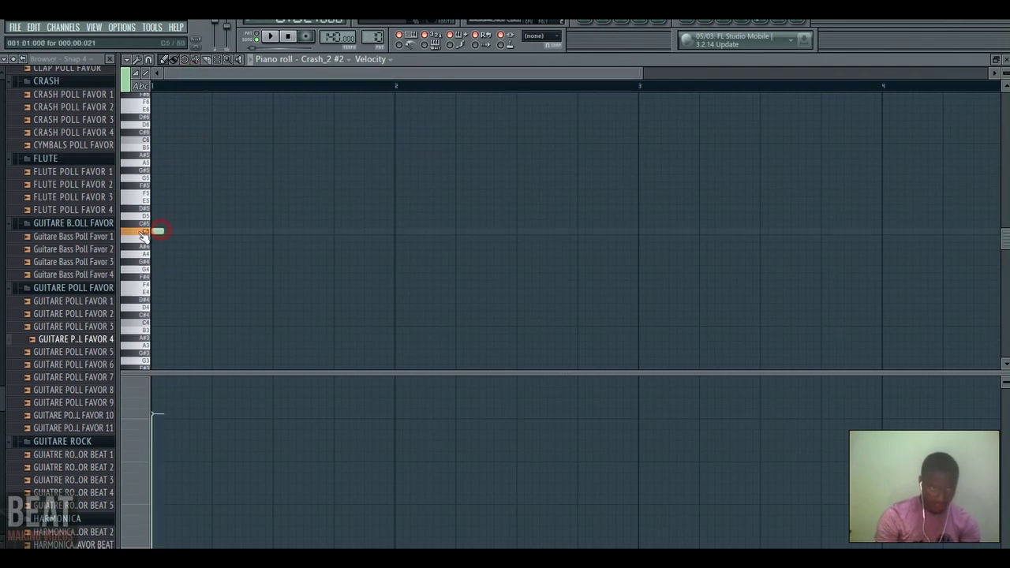
{"action": "key", "text": "space"}
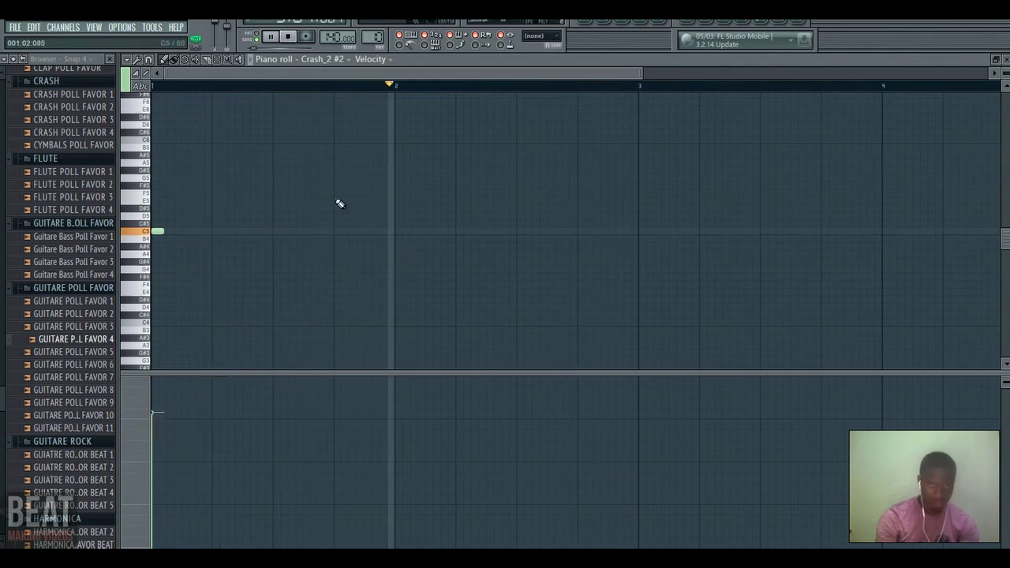
{"action": "left_click", "coordinate": [592, 42]}
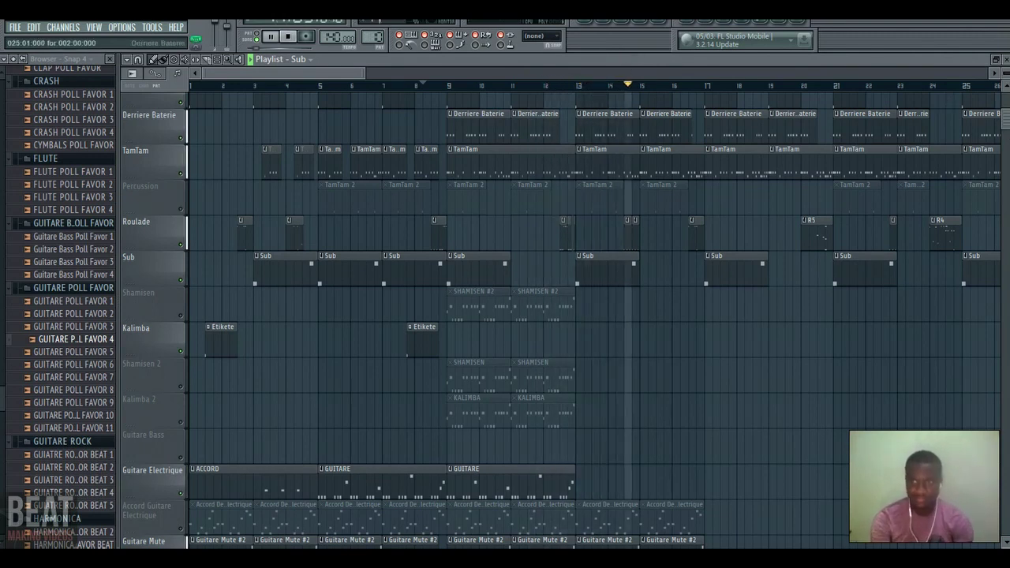
Add a GUITARE clip on Guitare Electrique and an ACCORD clip on Guitare Harmonica at bar 13, and play the arrangement.
{"action": "scroll", "coordinate": [947, 150], "scroll_direction": "down", "scroll_amount": 3}
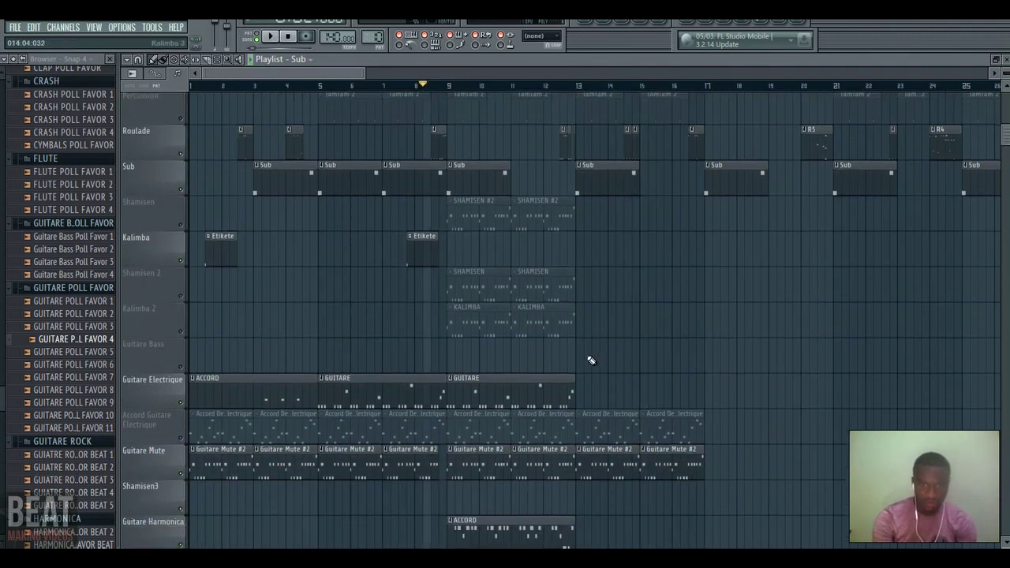
{"action": "left_click", "coordinate": [546, 387]}
{"action": "left_click", "coordinate": [577, 387]}
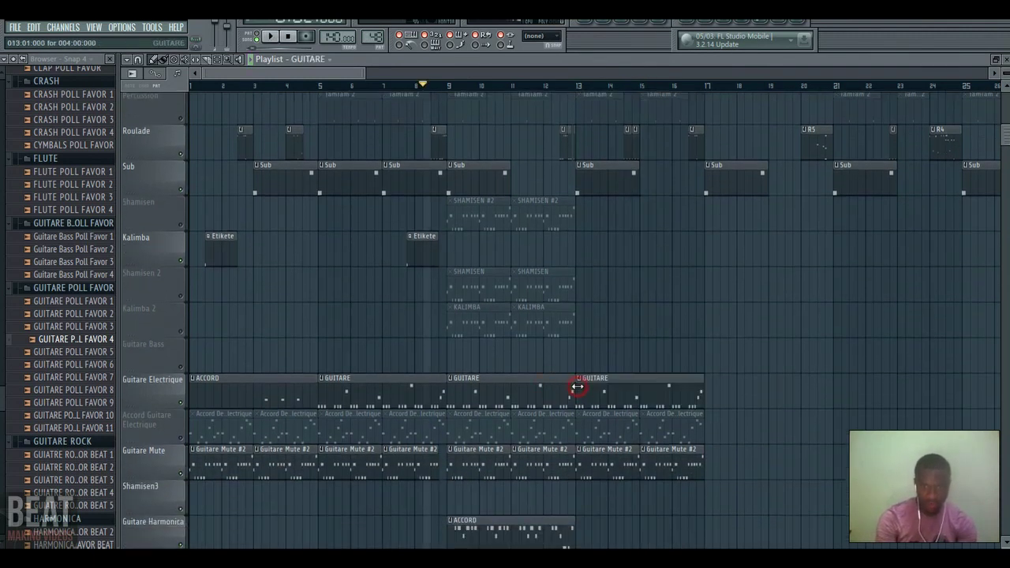
{"action": "scroll", "coordinate": [576, 410], "scroll_direction": "down", "scroll_amount": 3}
{"action": "left_click", "coordinate": [562, 429]}
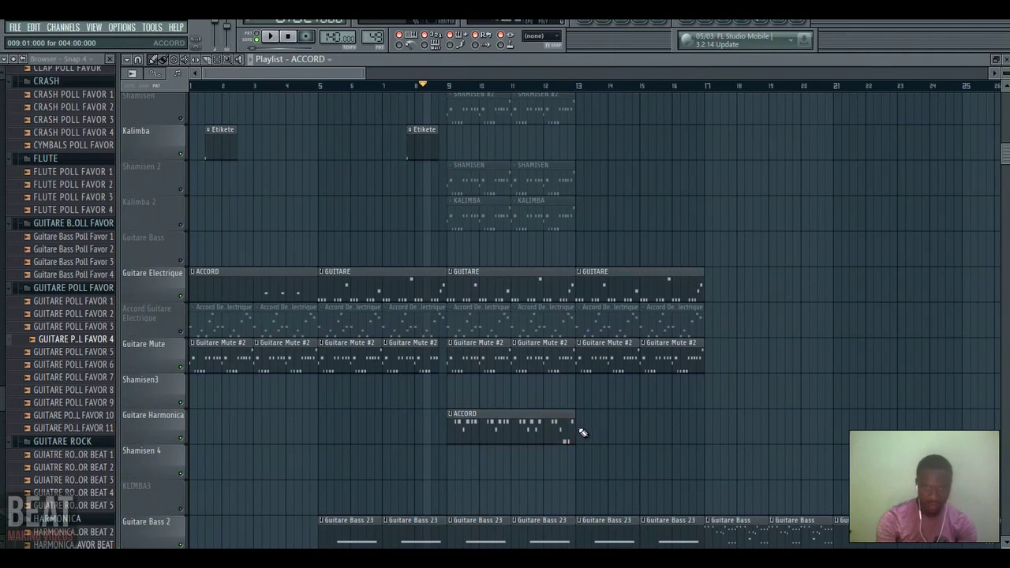
{"action": "left_click", "coordinate": [578, 427]}
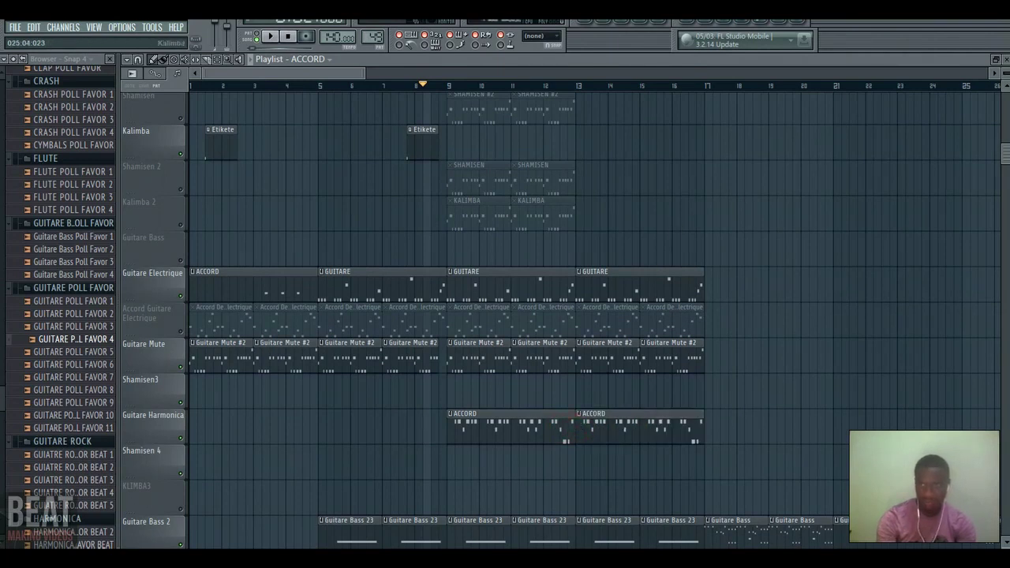
{"action": "scroll", "coordinate": [578, 427], "scroll_direction": "up", "scroll_amount": 3}
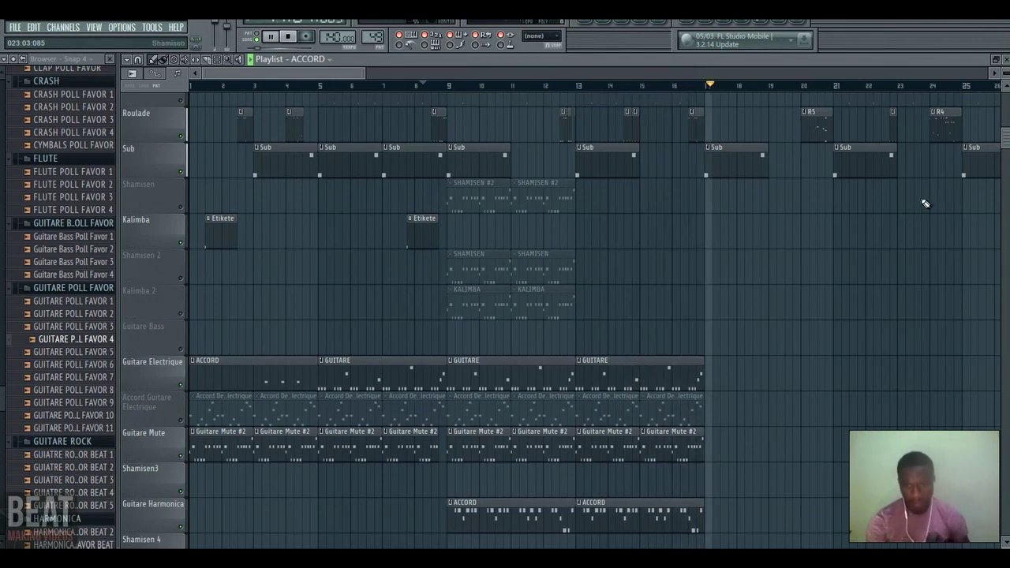
{"action": "key", "text": "space"}
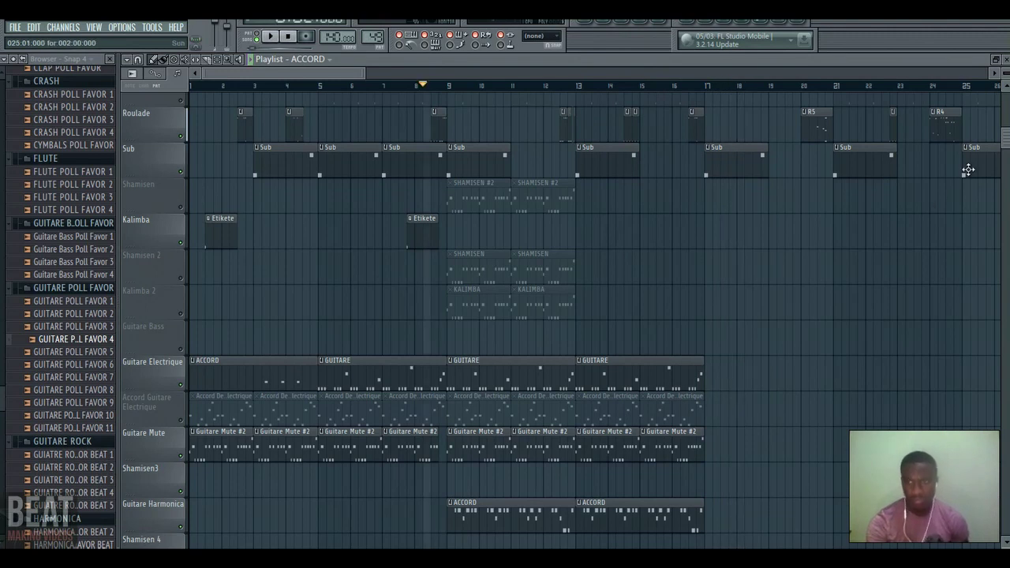
{"action": "left_click_drag", "start_coordinate": [1007, 135], "coordinate": [1006, 187]}
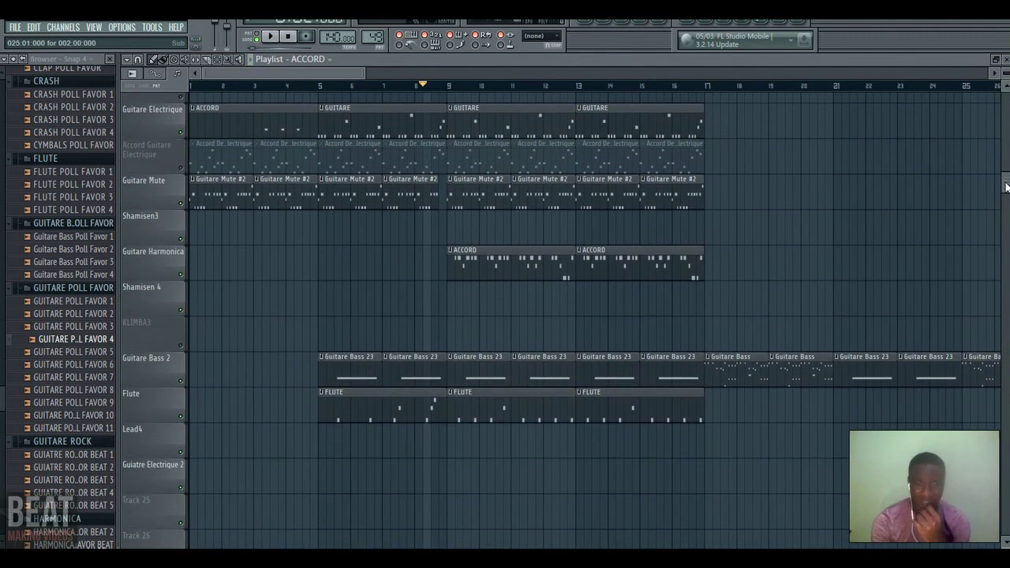